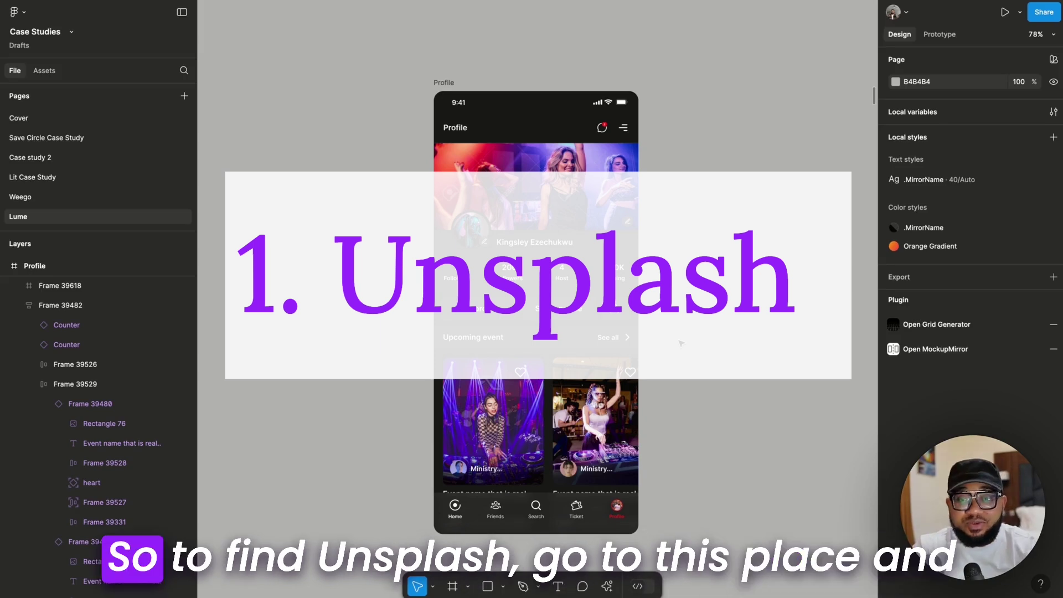
Step: Find the Unsplash plugin under Plugins & widgets and launch it
left_click(607, 586)
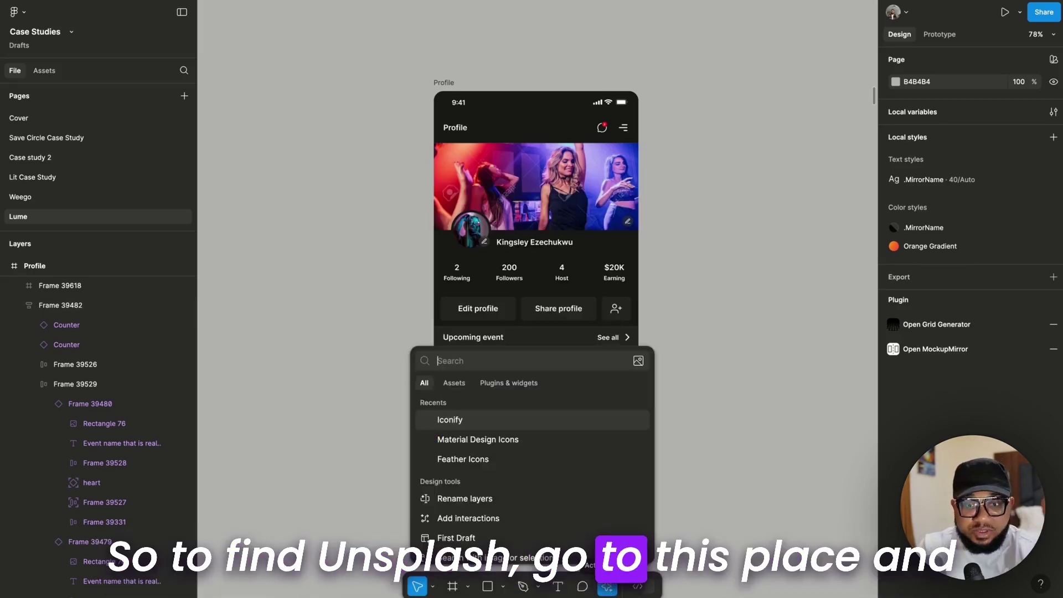
left_click(498, 383)
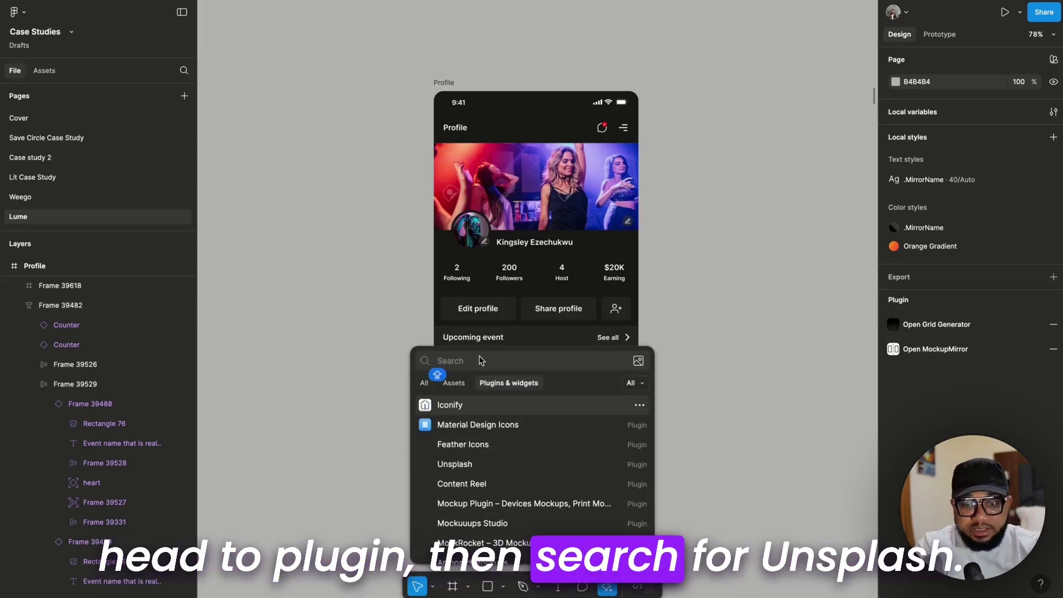
type("Unsplash")
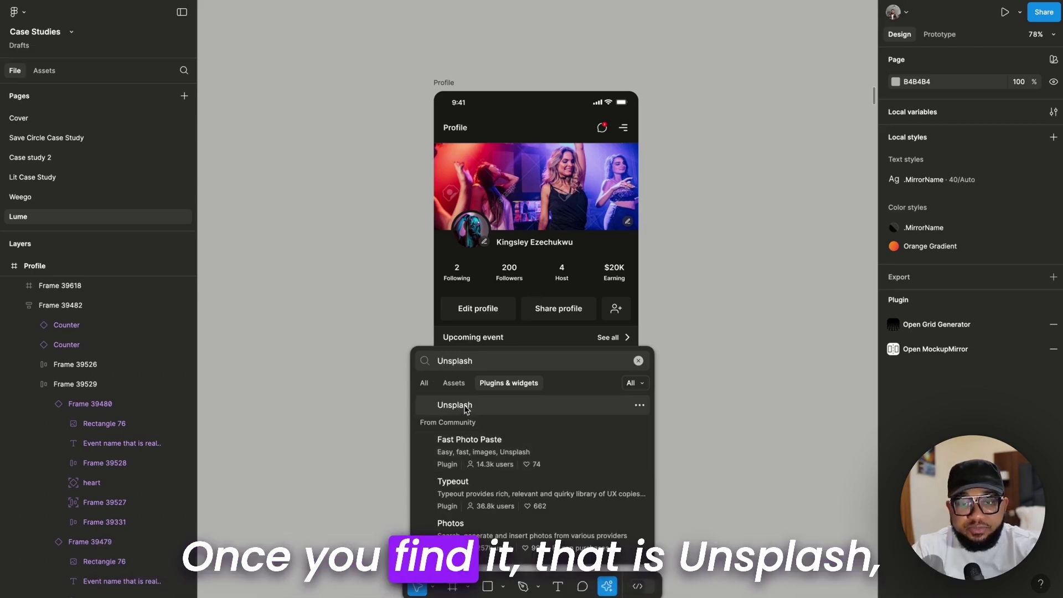
left_click(455, 406)
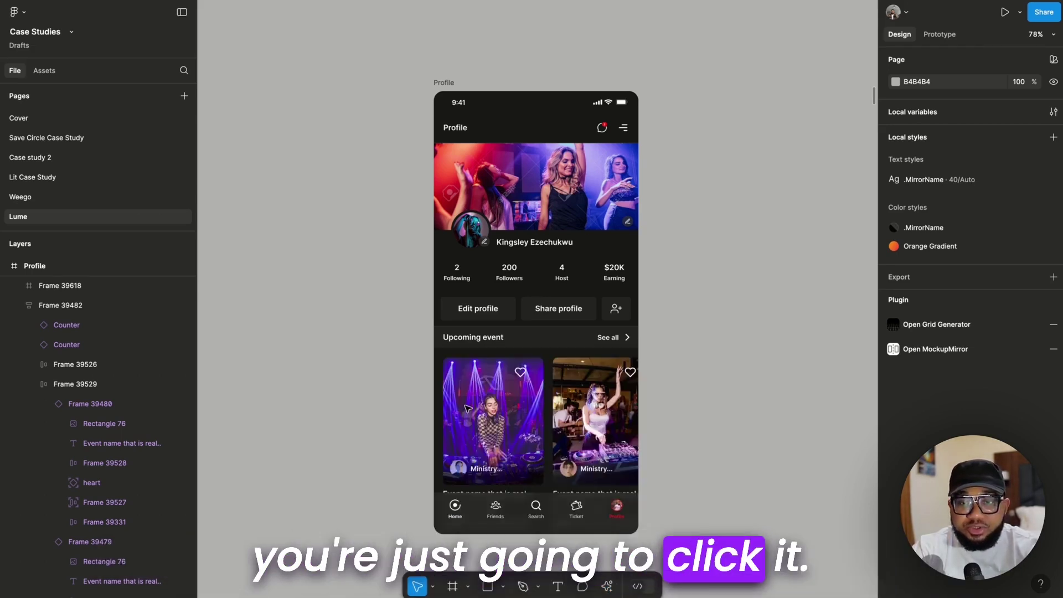
Step: Select the profile cover image and search Unsplash for 'party' photos
left_click(487, 204)
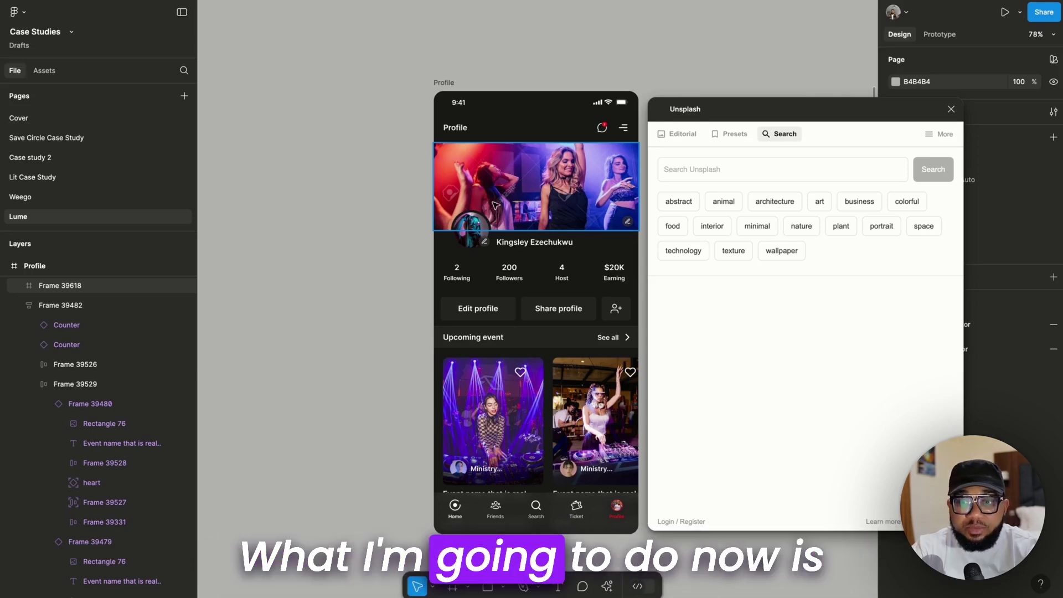
left_click(714, 168)
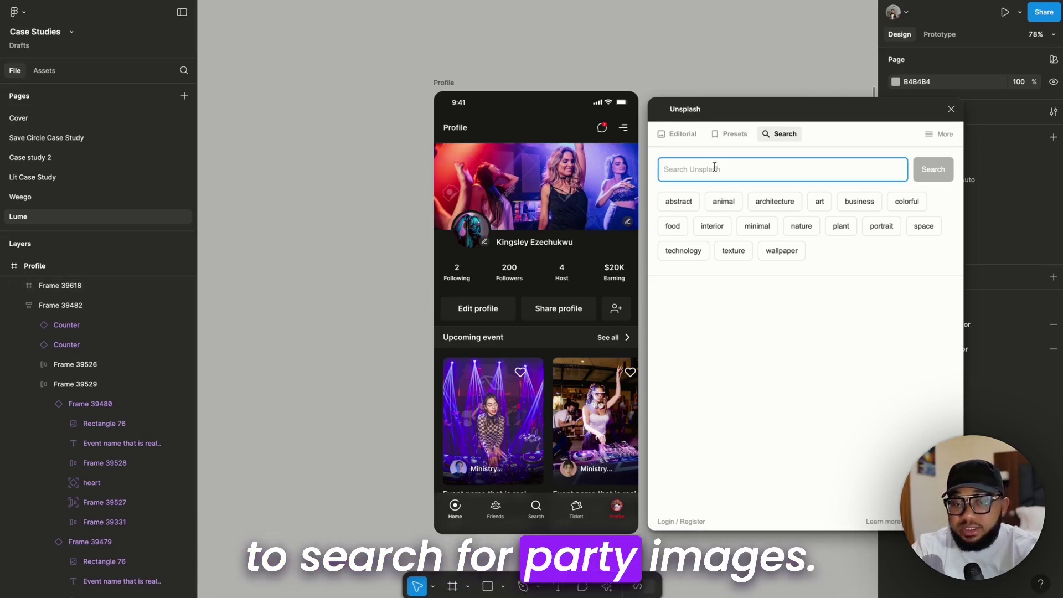
type("party")
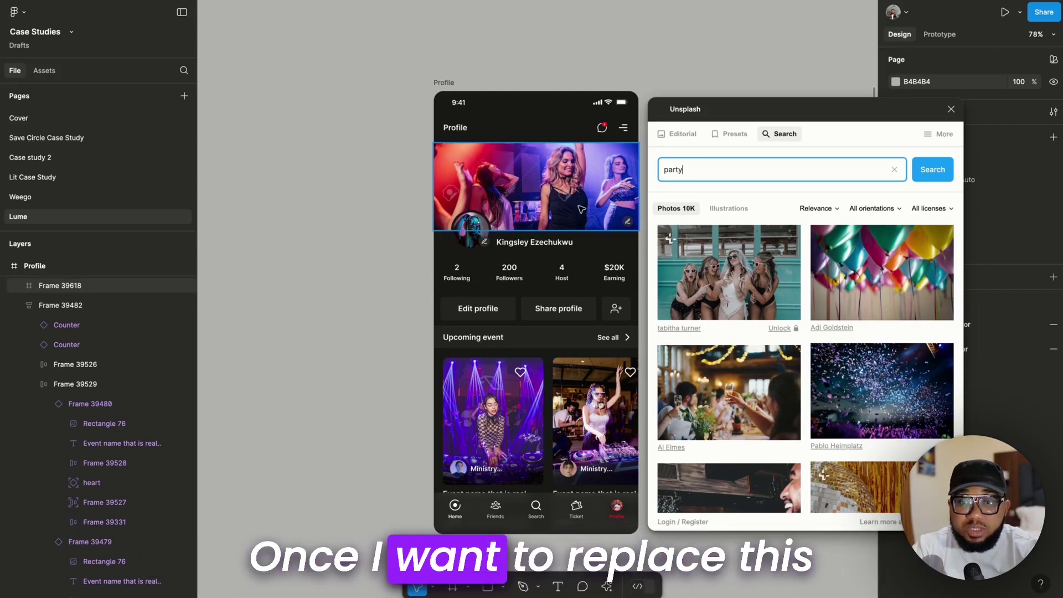
left_click(551, 194)
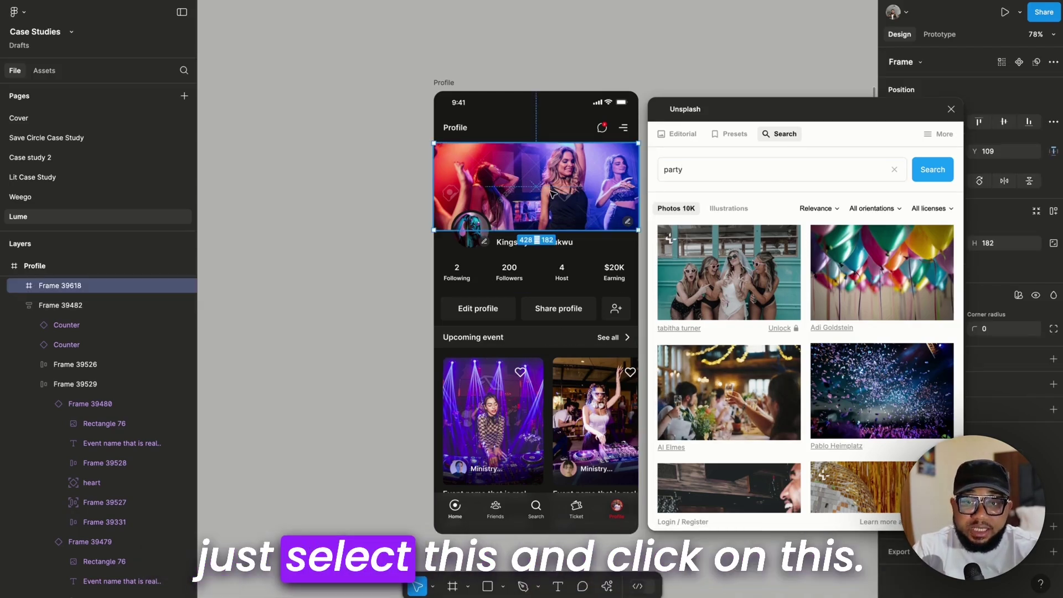
Step: Fill the banner image with the Unsplash photo of people toasting with glasses
left_click(736, 391)
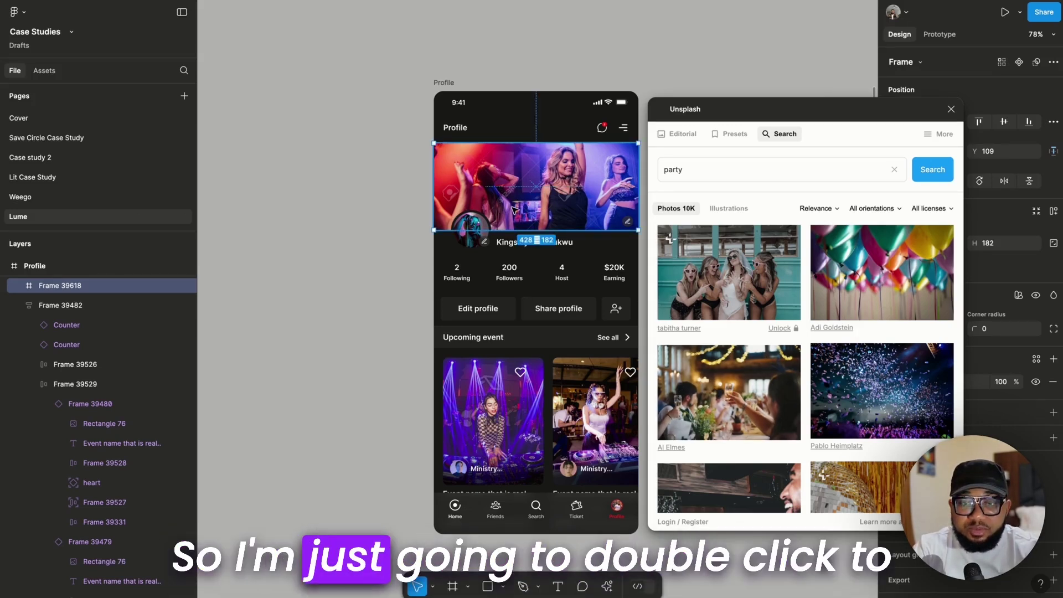
double_click(506, 210)
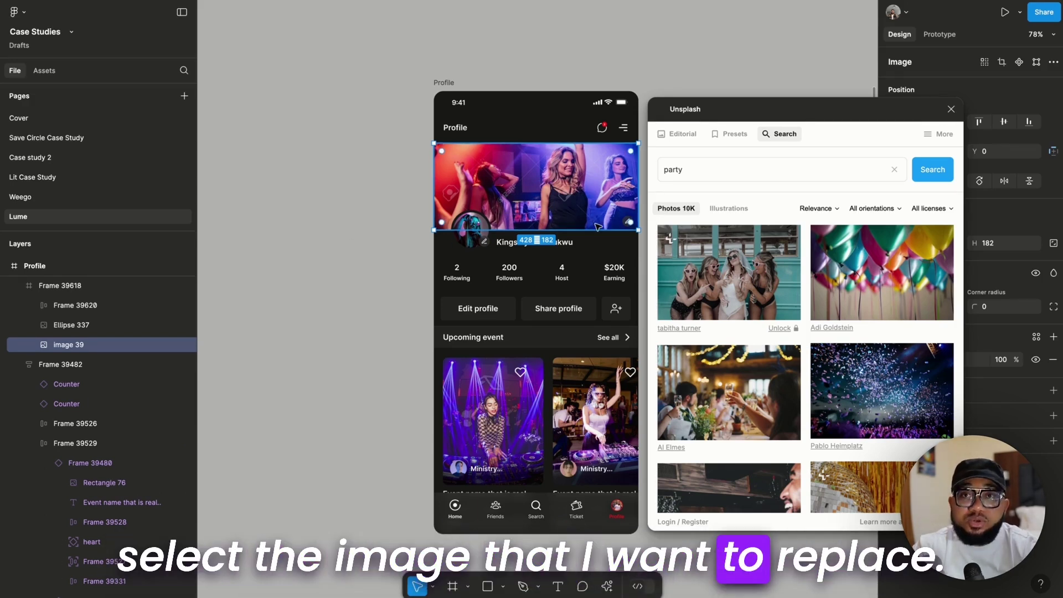
left_click(738, 394)
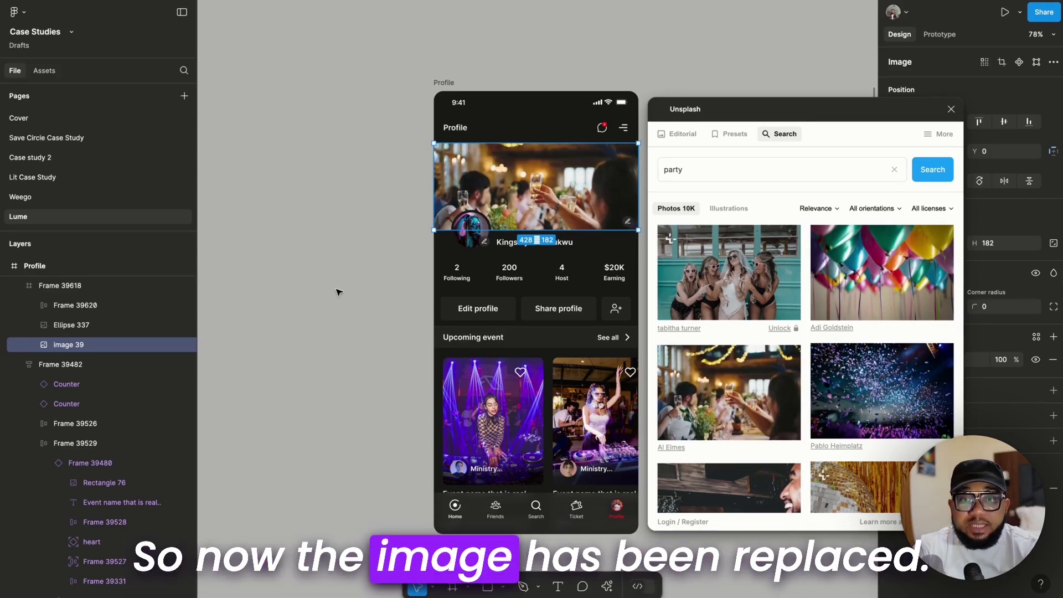
left_click(474, 243)
Step: Search Unsplash for 'portrait' and fill the avatar with the short-haired woman in glasses
left_click(693, 169)
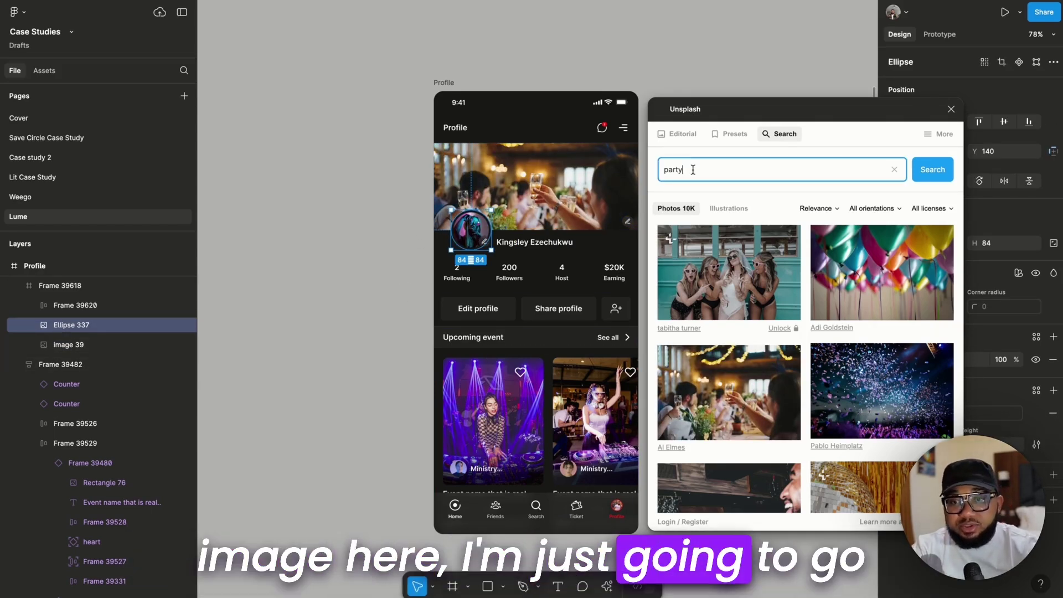
double_click(693, 170)
key("BackSpace")
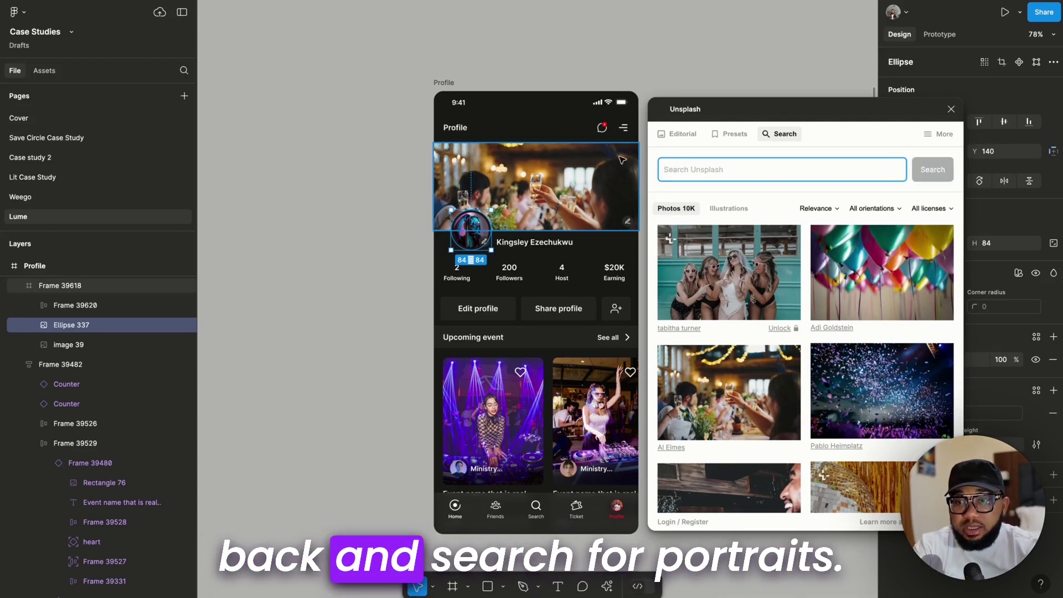
type("p")
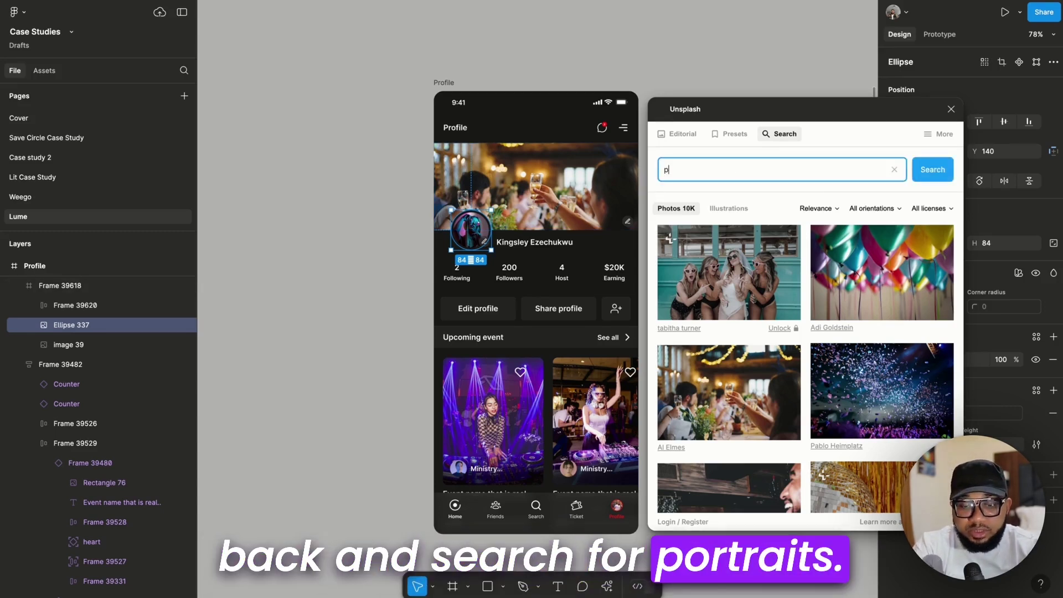
type("ortrait")
key("Return")
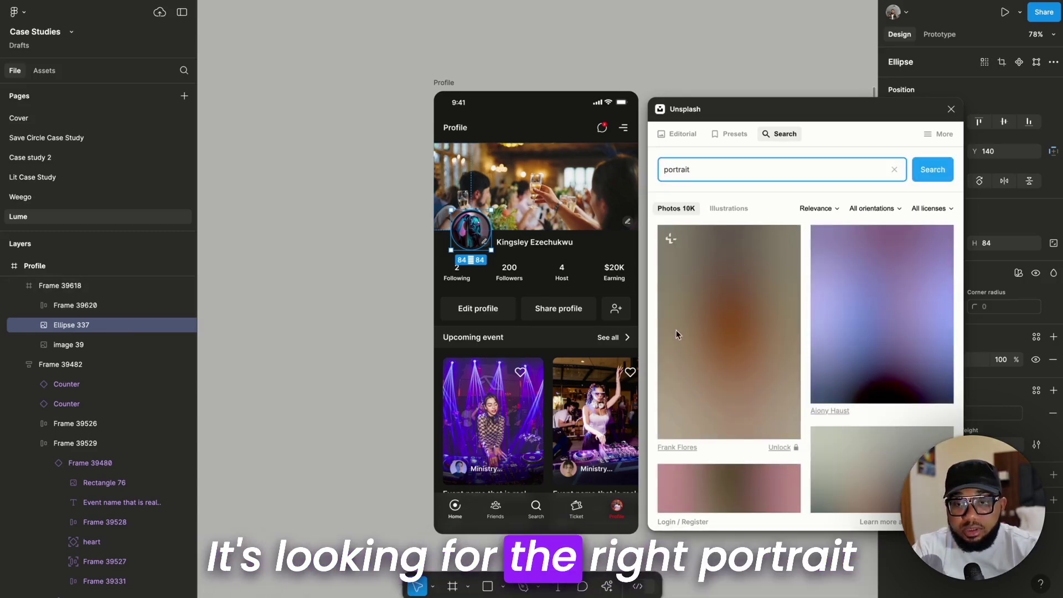
scroll(720, 329, "down", 1)
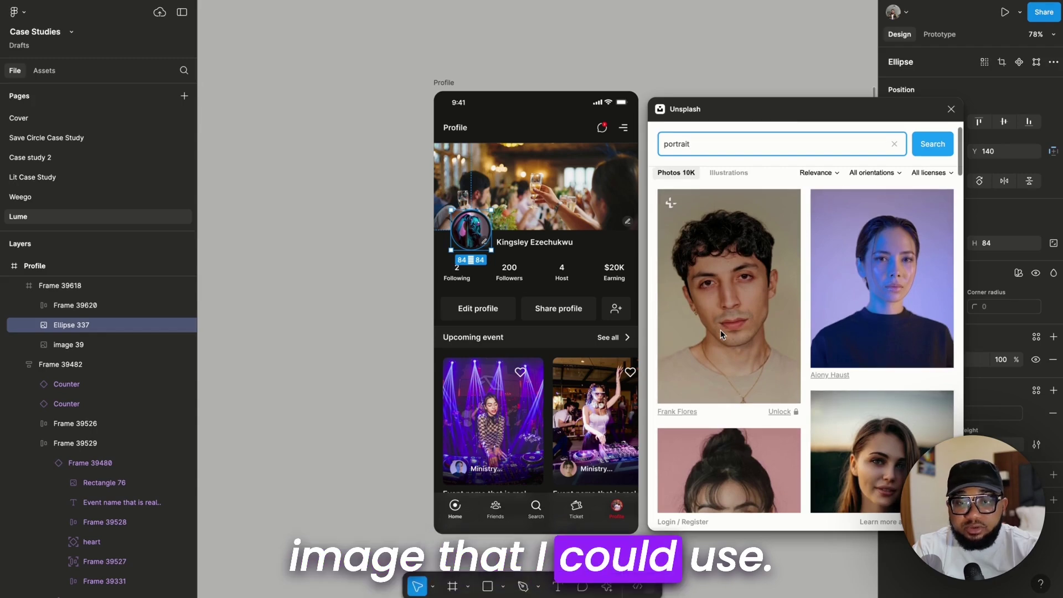
scroll(719, 330, "down", 15)
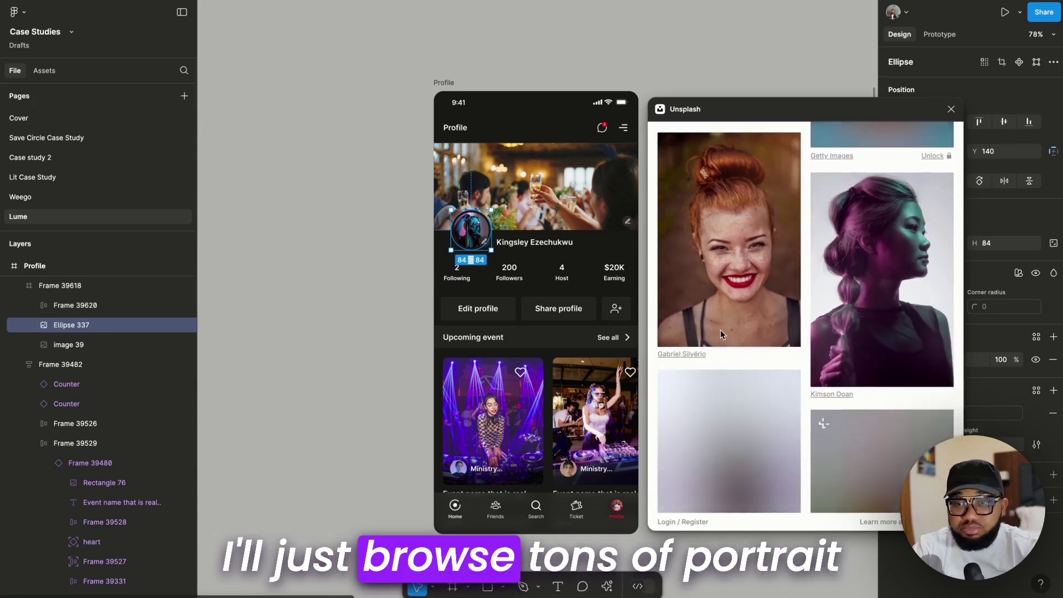
scroll(720, 330, "down", 10)
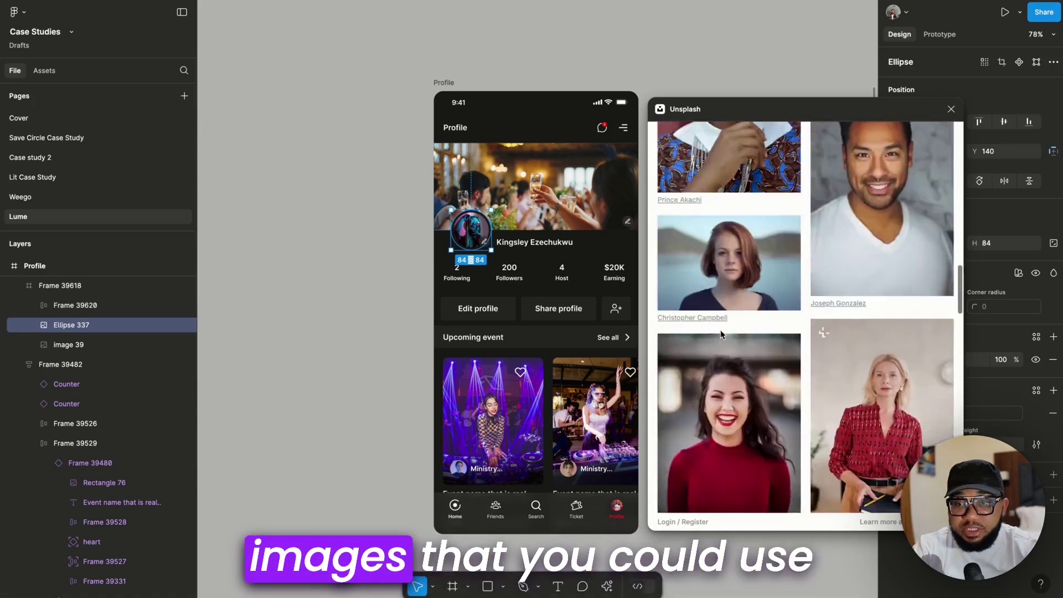
scroll(719, 330, "up", 20)
scroll(757, 304, "down", 1)
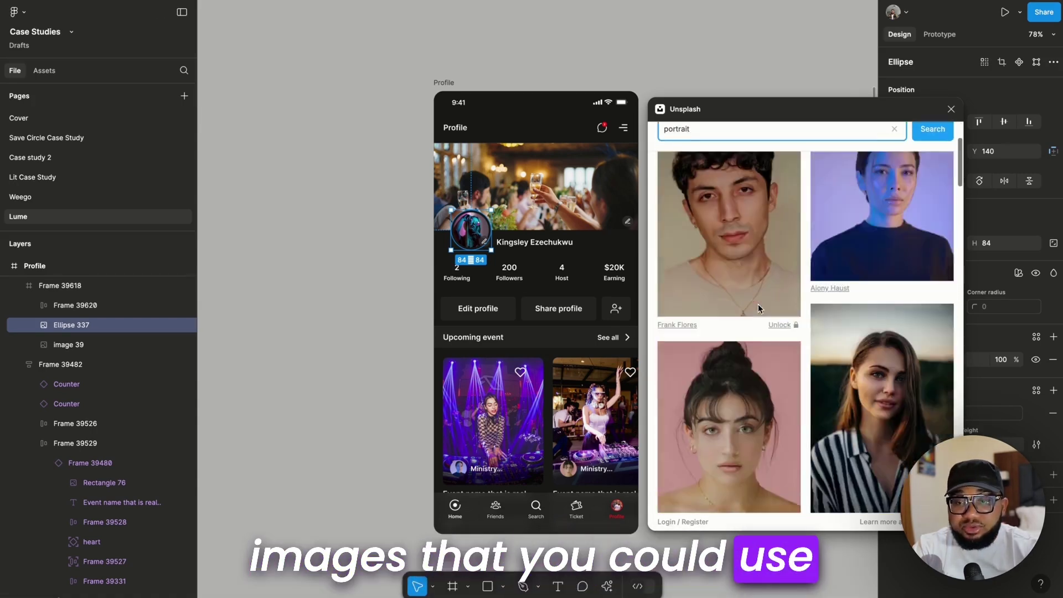
scroll(758, 303, "down", 5)
left_click(853, 337)
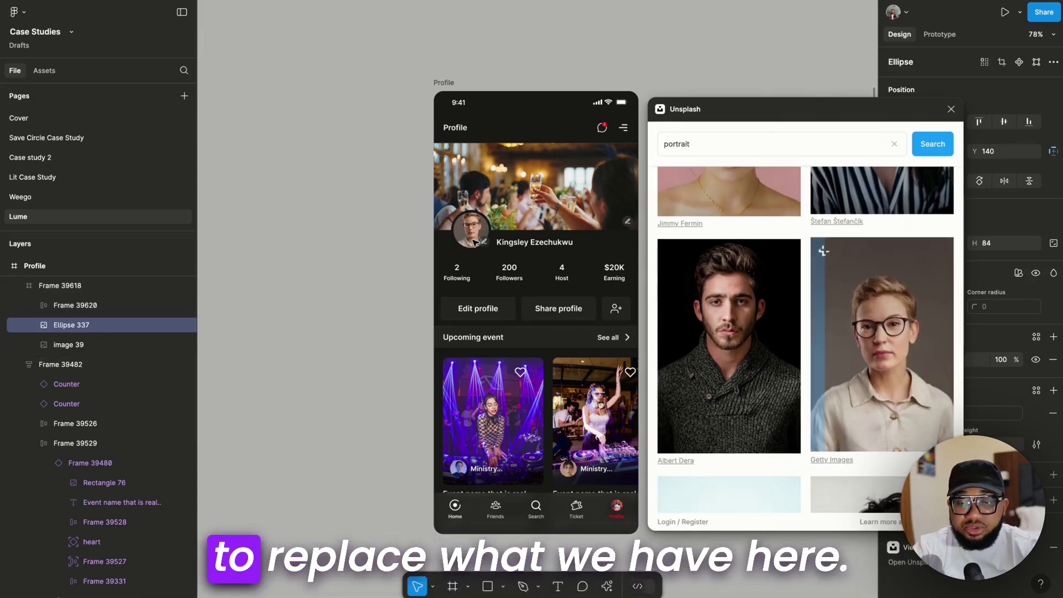
Step: Select the first event card and close the Unsplash plugin without changing it
left_click(513, 488)
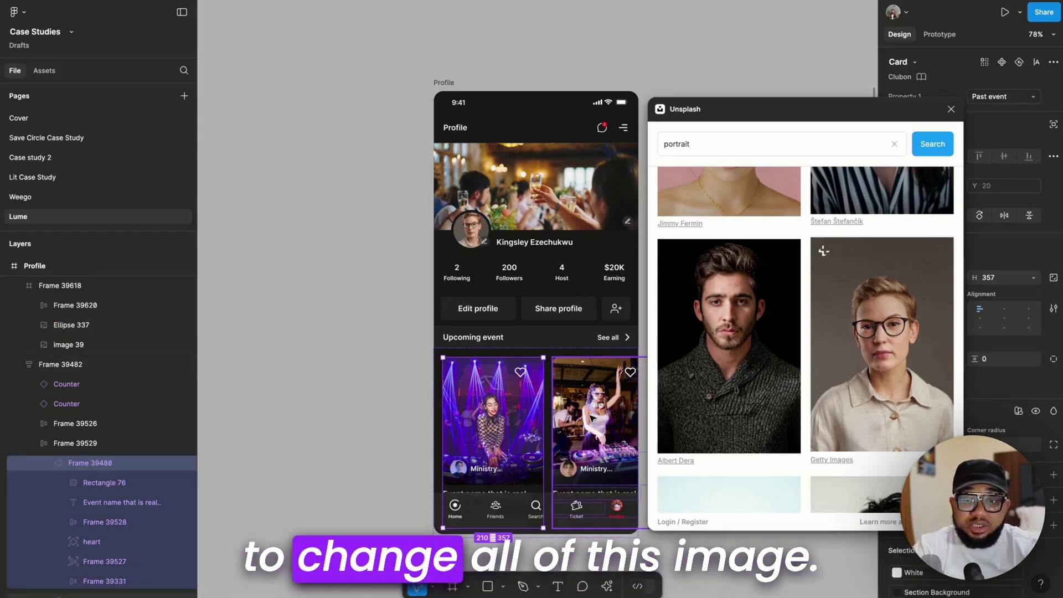
scroll(728, 308, "up", 5)
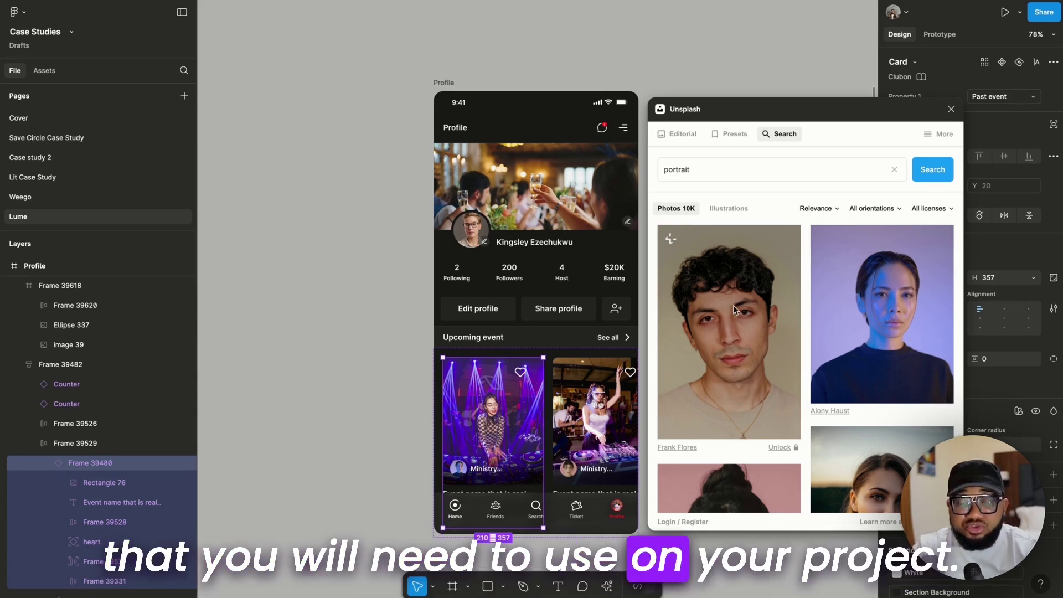
left_click(951, 109)
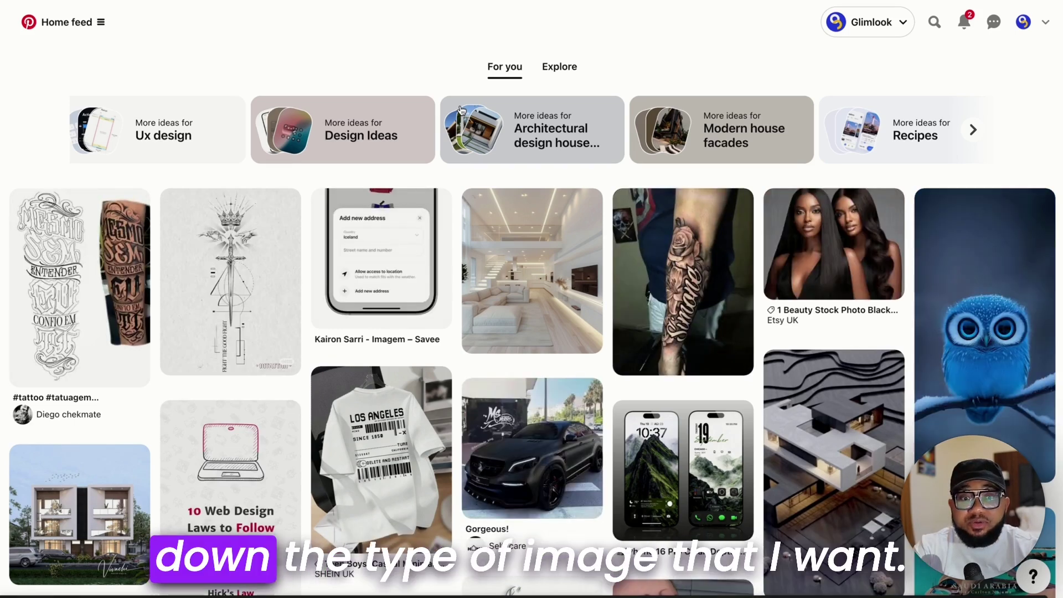
Step: Search Pinterest for 'wedding gown' and browse the bridal dress results
left_click(937, 23)
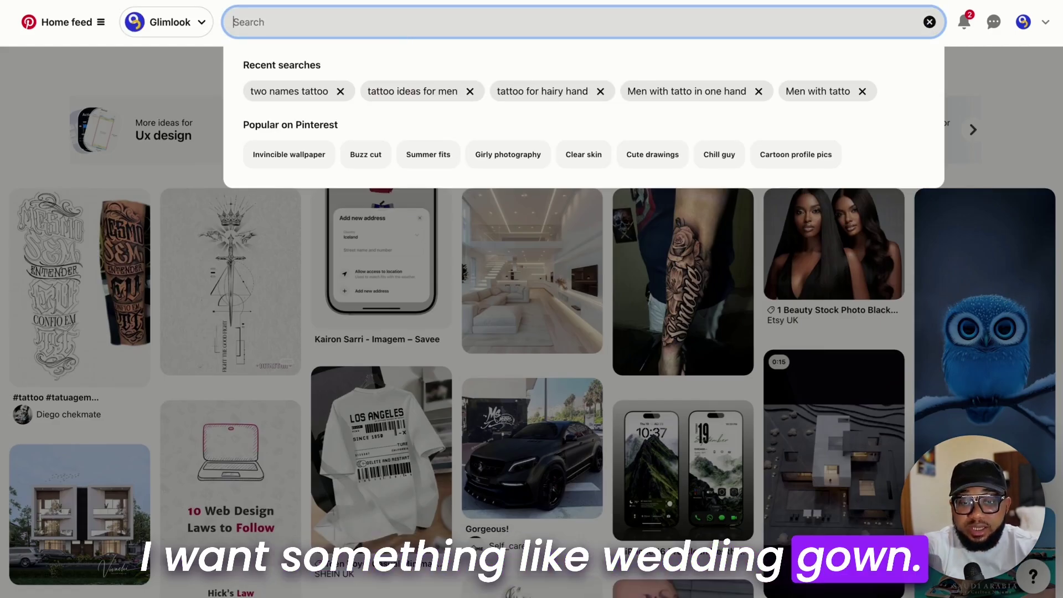
type("wedding ")
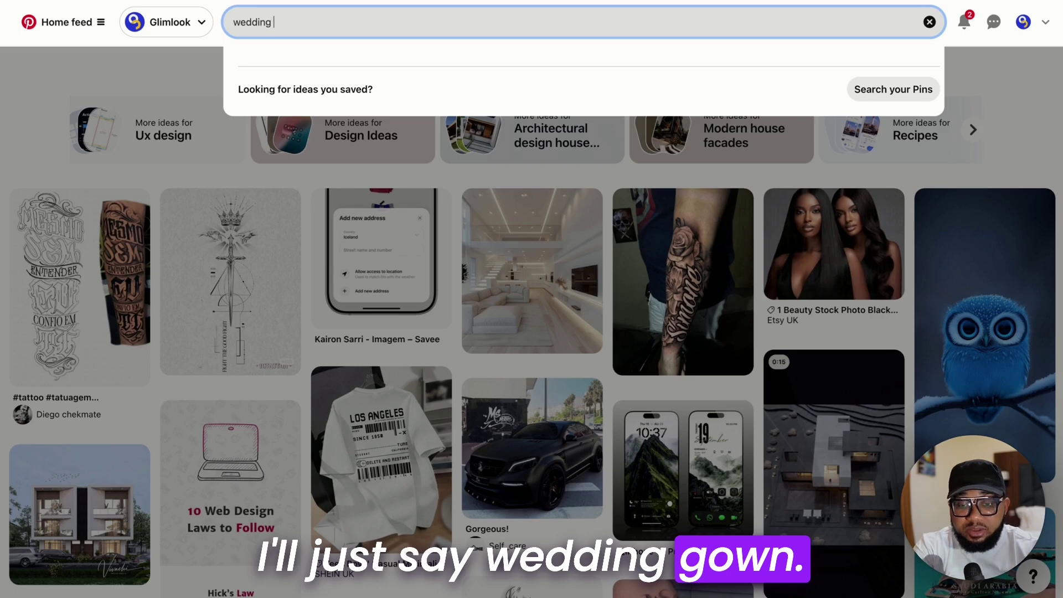
type("gown")
key("Return")
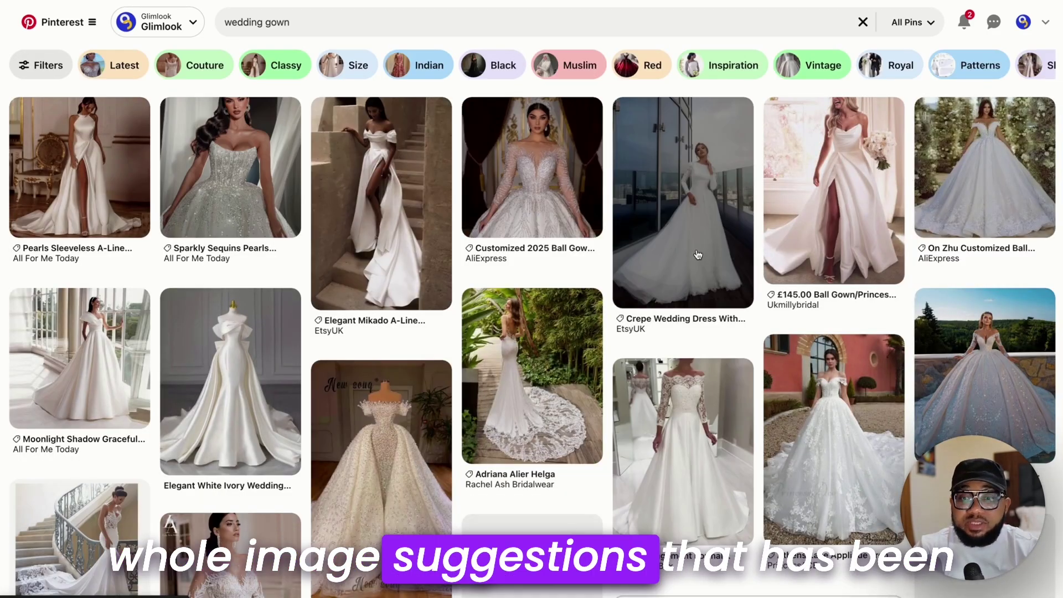
scroll(689, 259, "down", 8)
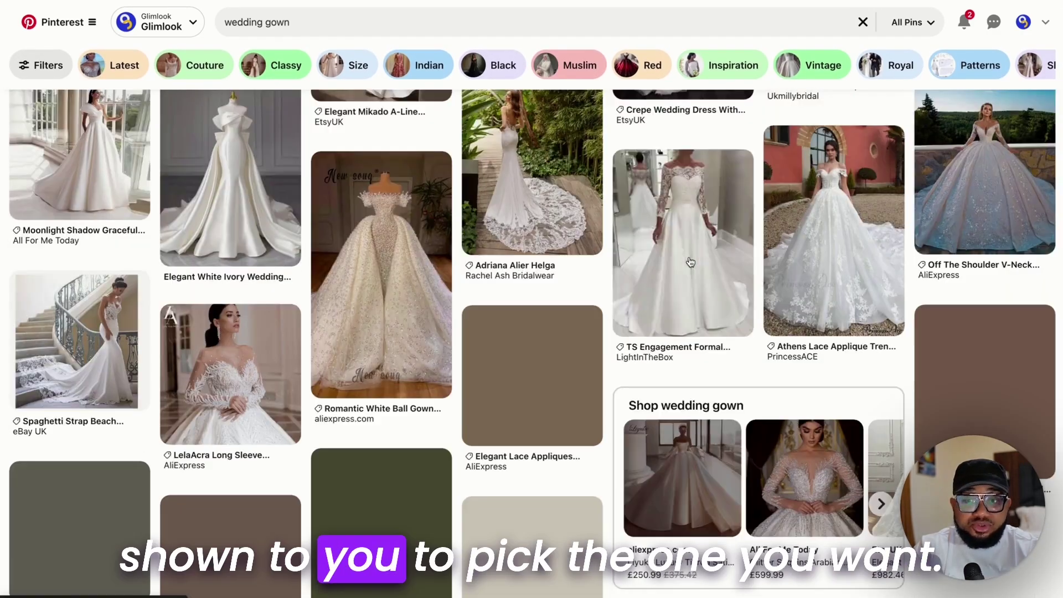
scroll(690, 262, "down", 7)
scroll(690, 262, "up", 15)
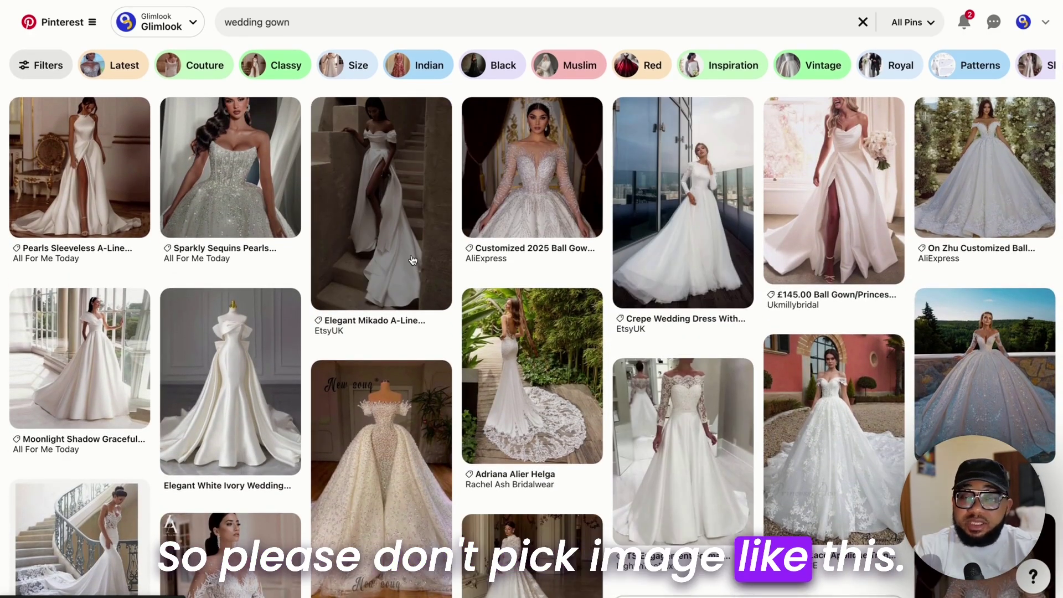
scroll(412, 260, "up", 2)
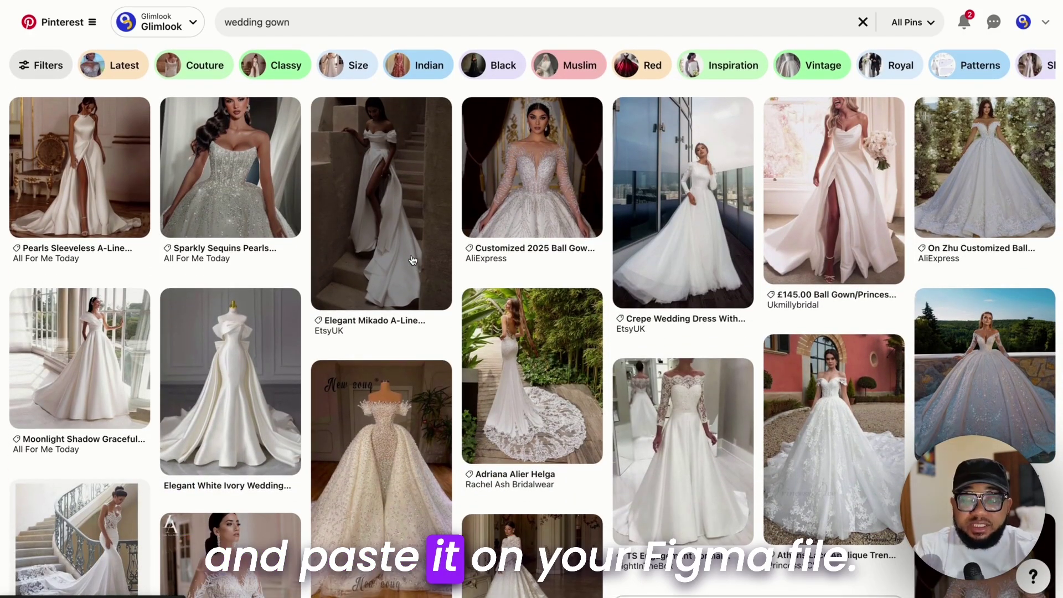
Step: Replace the Pinterest search with party photos and browse the results
triple_click(308, 29)
type("party")
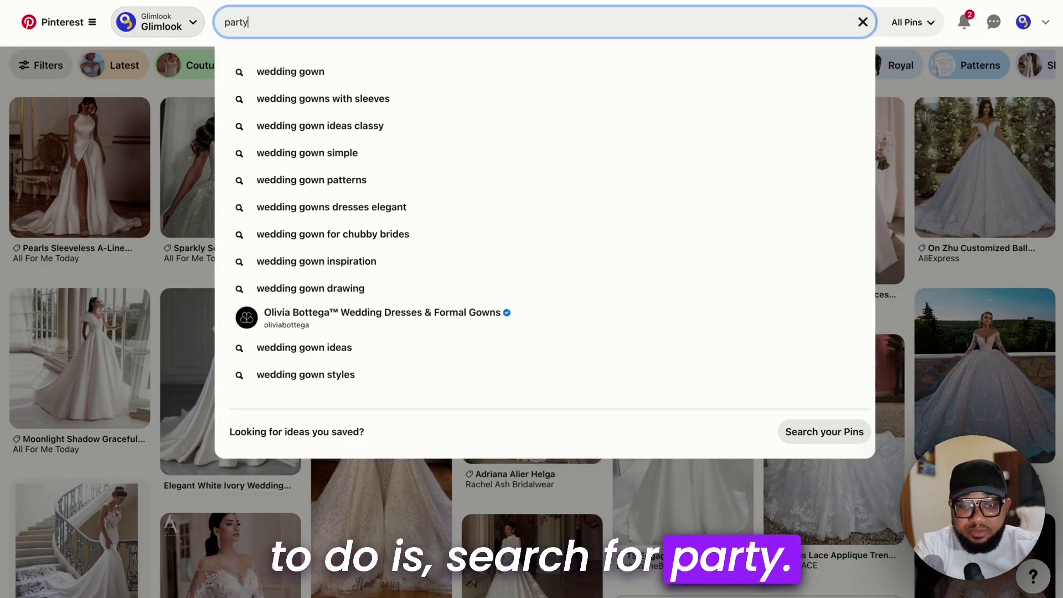
key("Return")
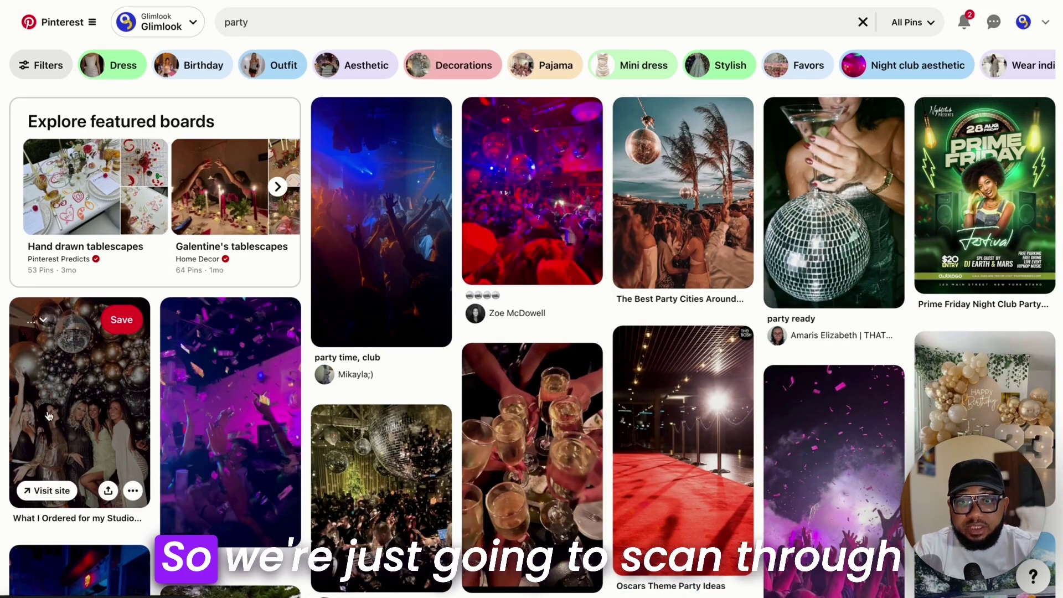
scroll(101, 344, "down", 7)
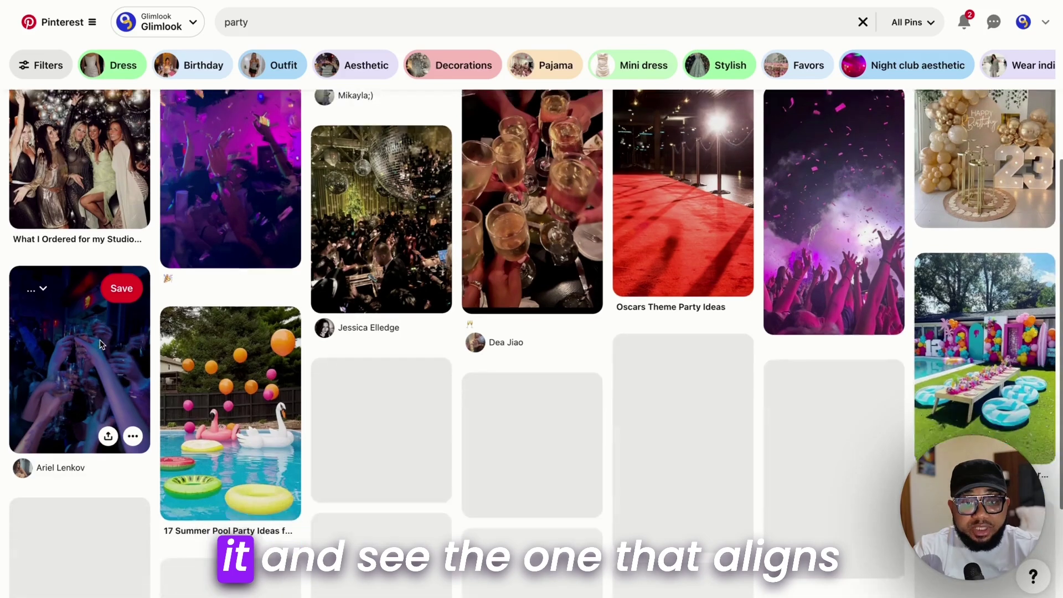
scroll(102, 345, "up", 7)
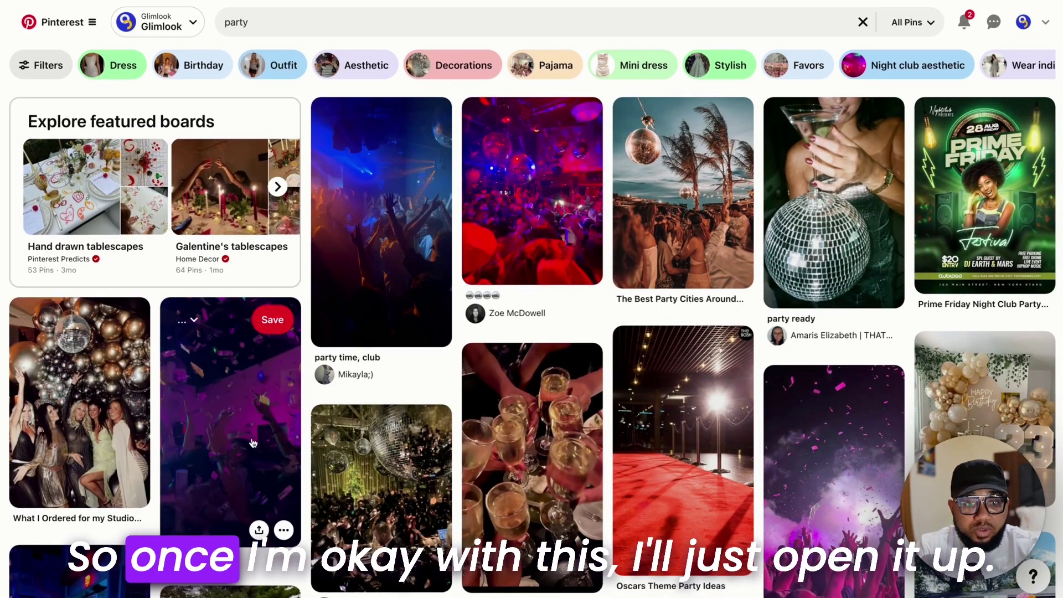
Step: Copy the image from the red-lit club party pin with disco balls
left_click(563, 194)
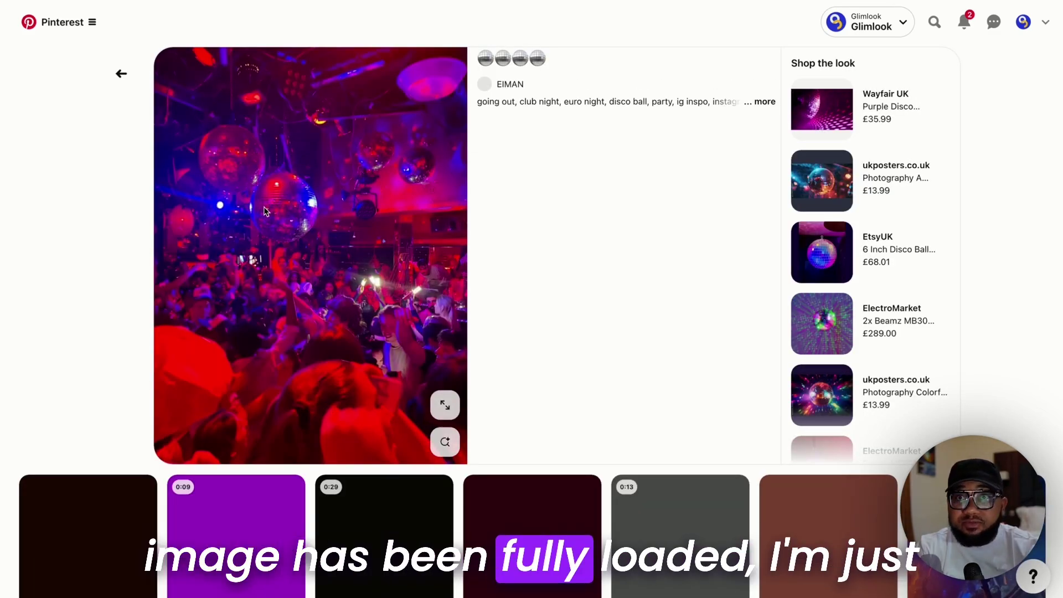
right_click(264, 210)
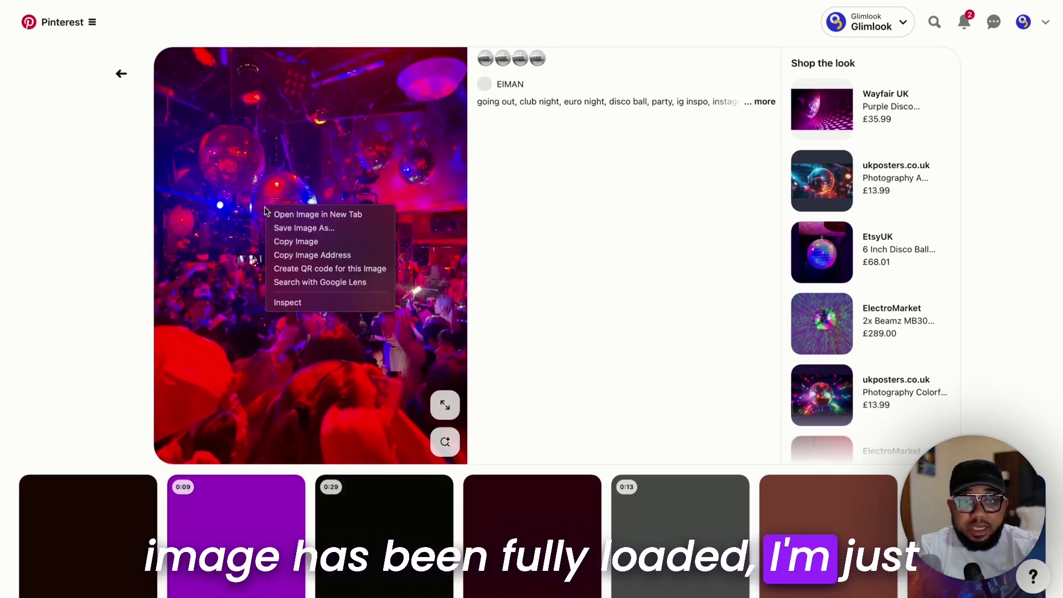
left_click(309, 243)
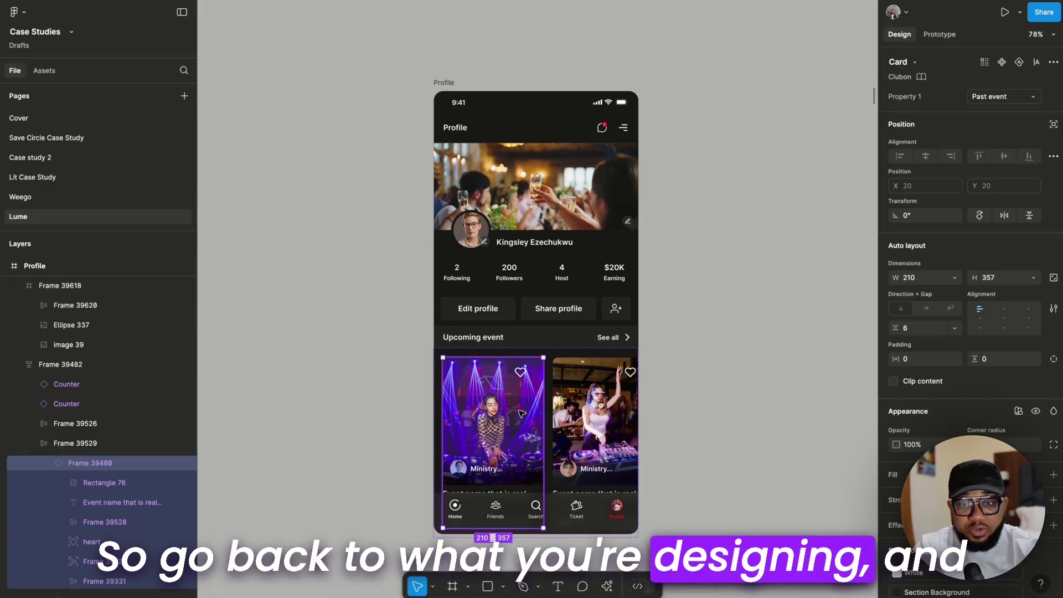
Step: Paste the copied club party photo into the first event card's image
double_click(527, 413)
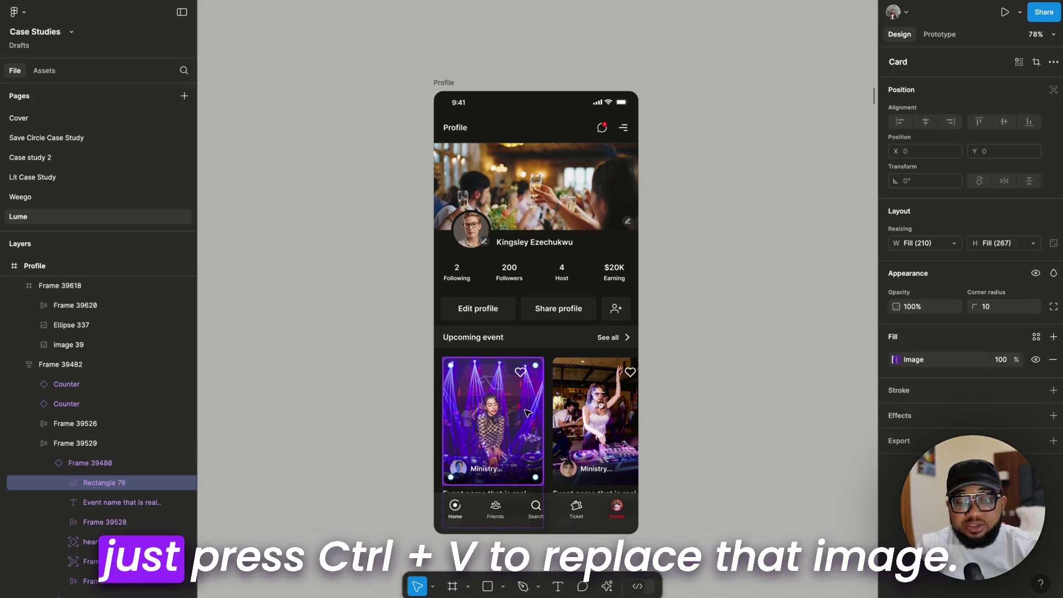
key("ctrl+v")
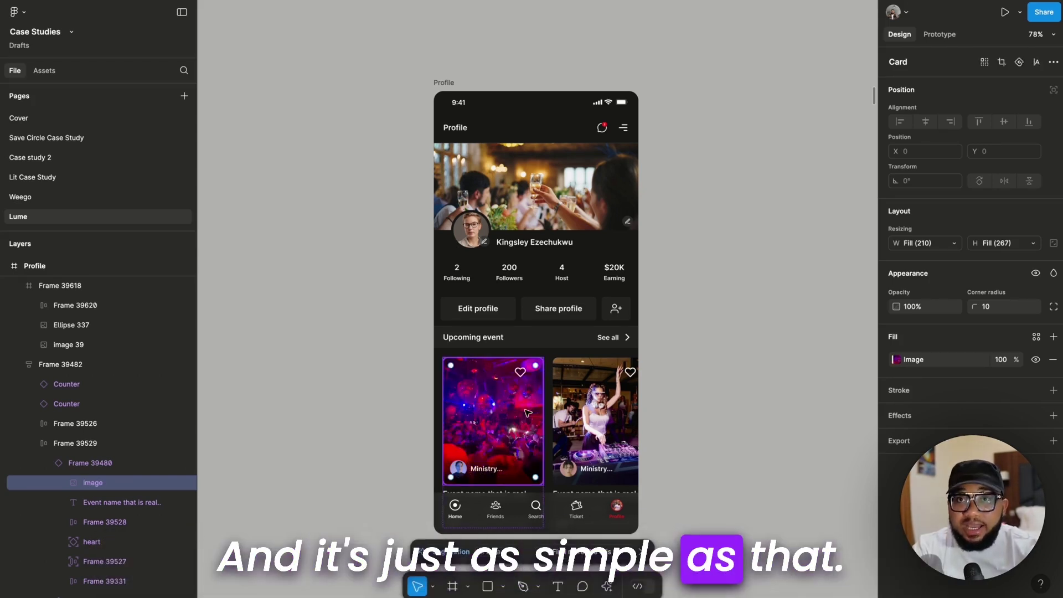
scroll(619, 415, "right", 2)
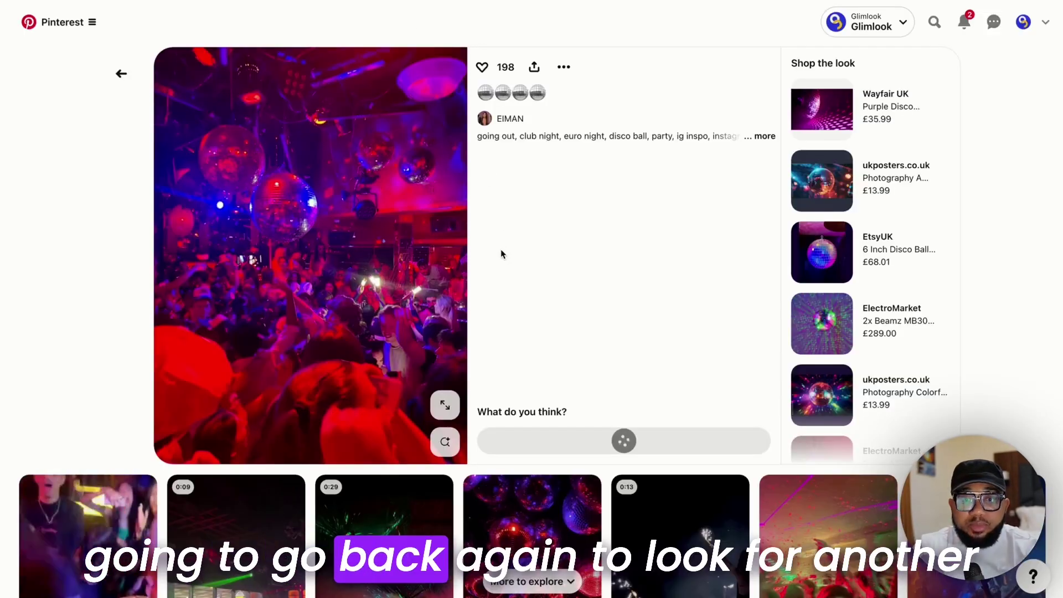
Step: Open the beach party pin with disco balls among palm trees and copy its image
scroll(502, 254, "down", 4)
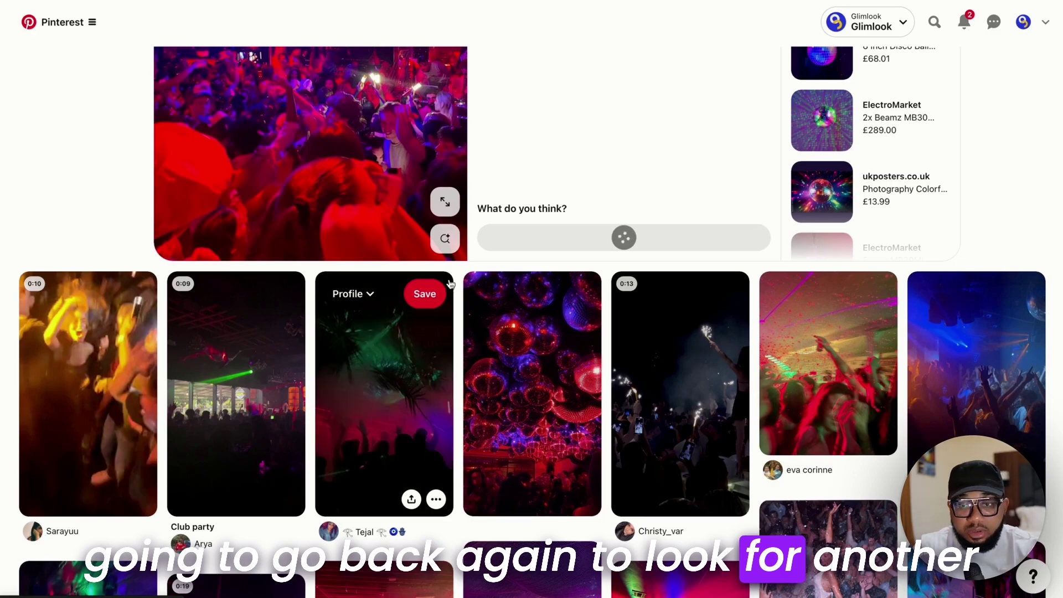
scroll(449, 284, "down", 12)
scroll(449, 283, "up", 4)
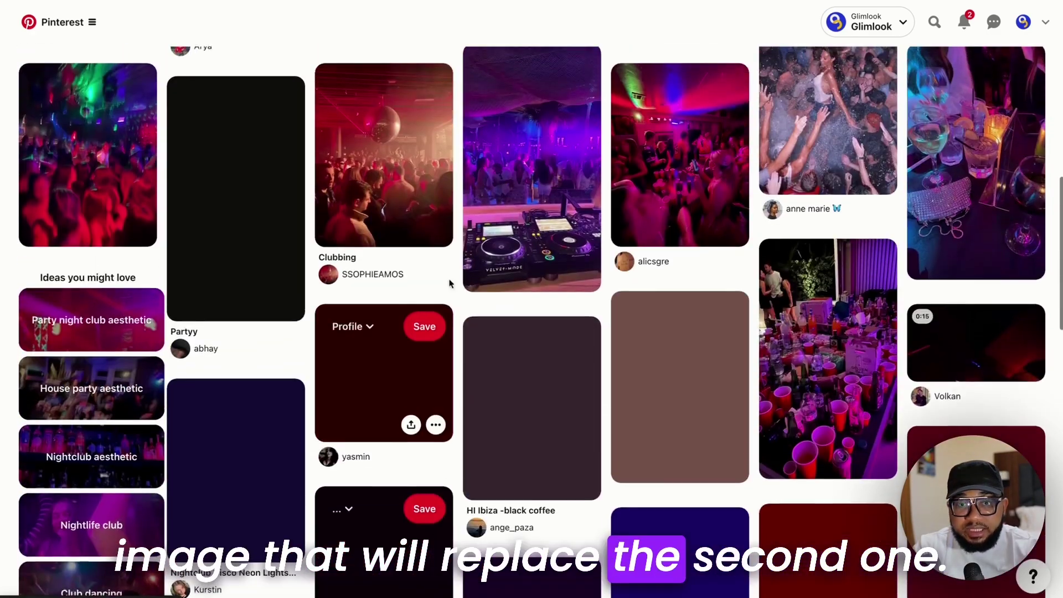
left_click(440, 238)
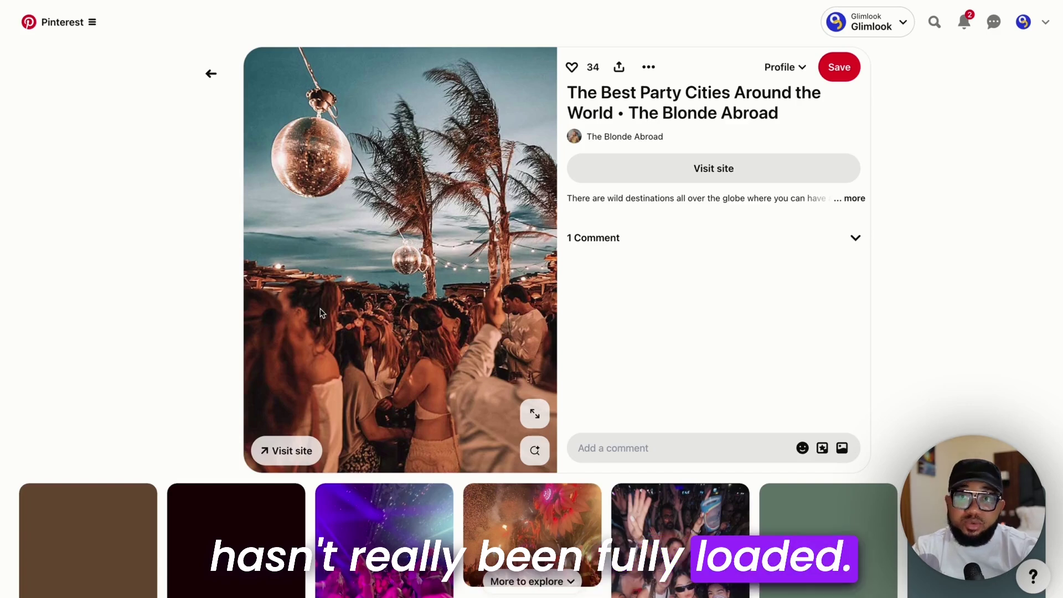
right_click(427, 258)
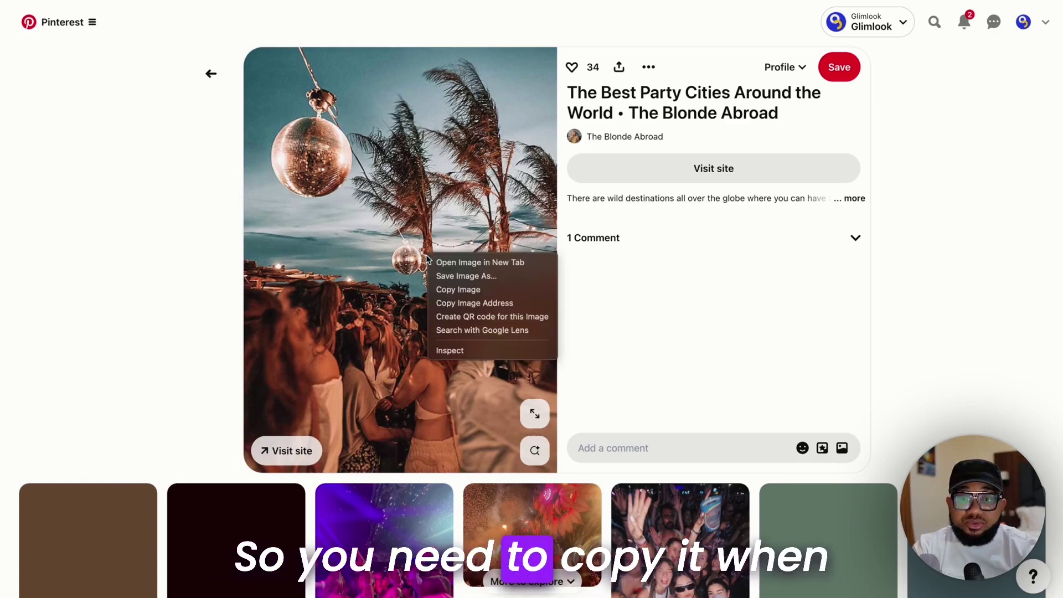
left_click(440, 289)
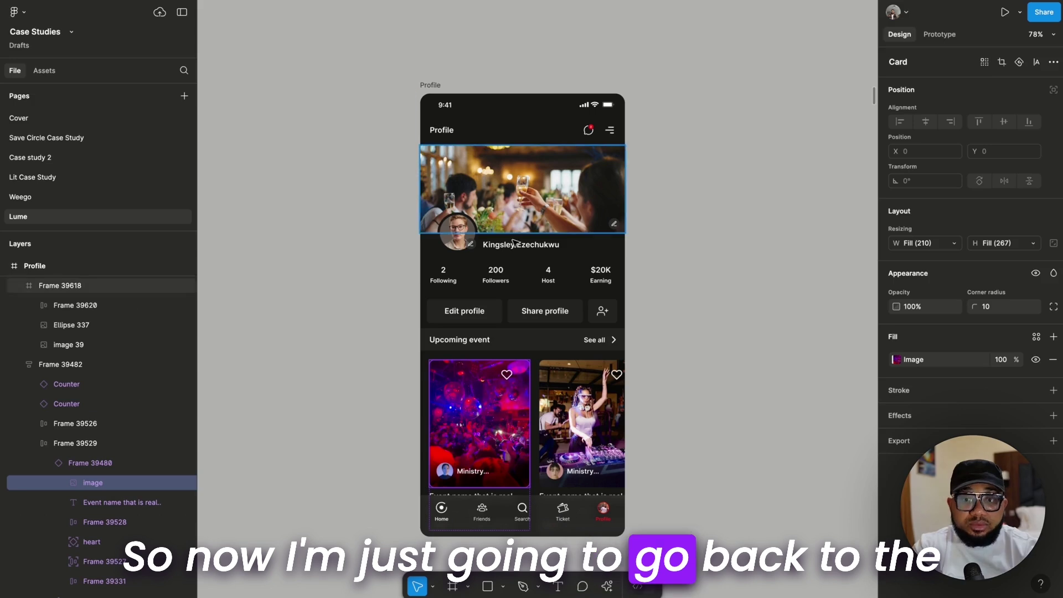
Step: Paste the beach party photo into the second event card and clear the selection
left_click(567, 395)
left_click(567, 395)
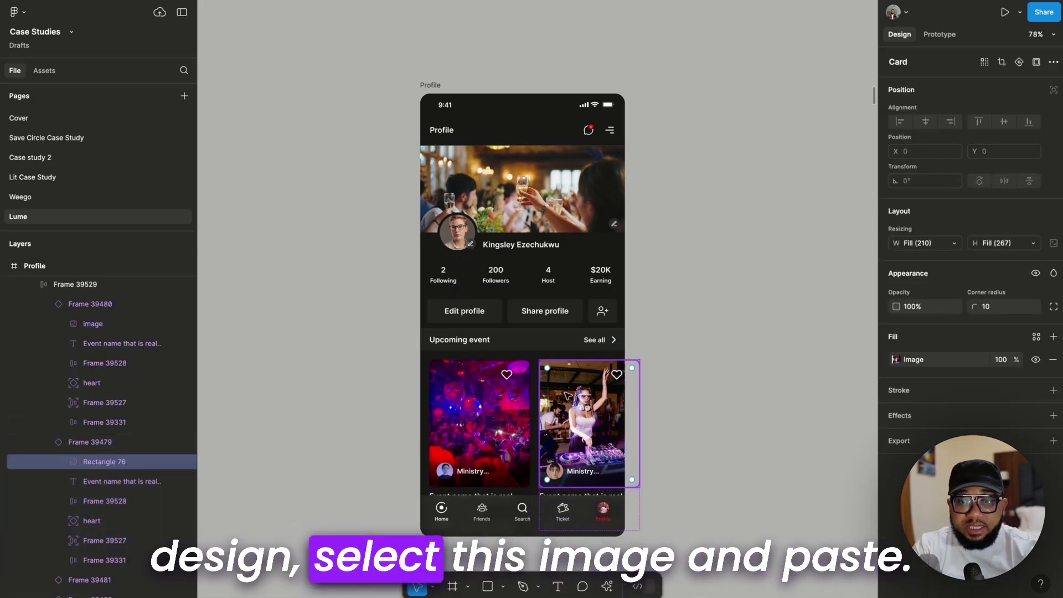
key("ctrl+v")
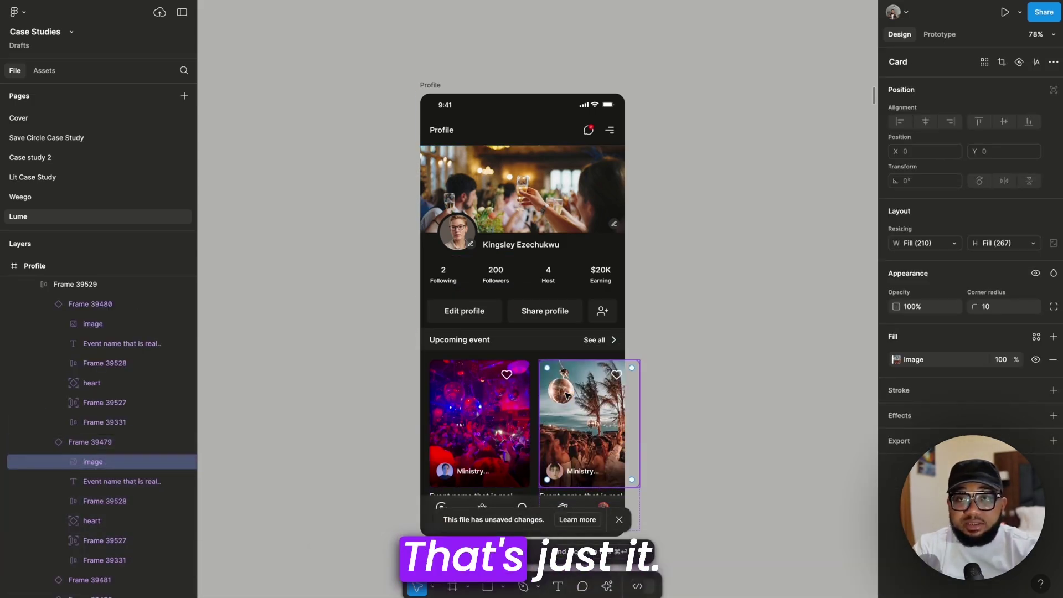
right_click(577, 412)
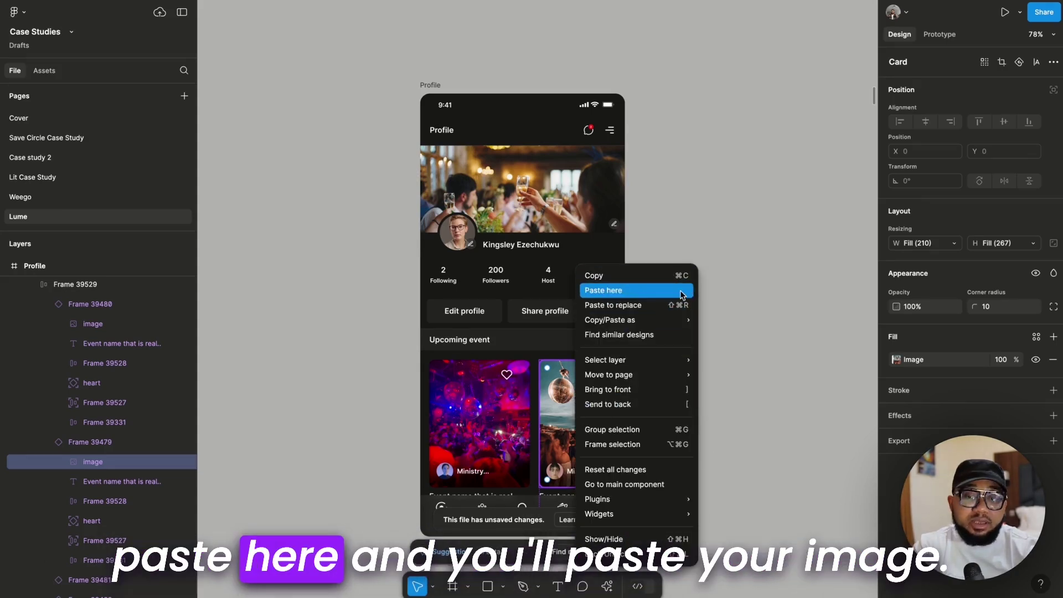
left_click(771, 284)
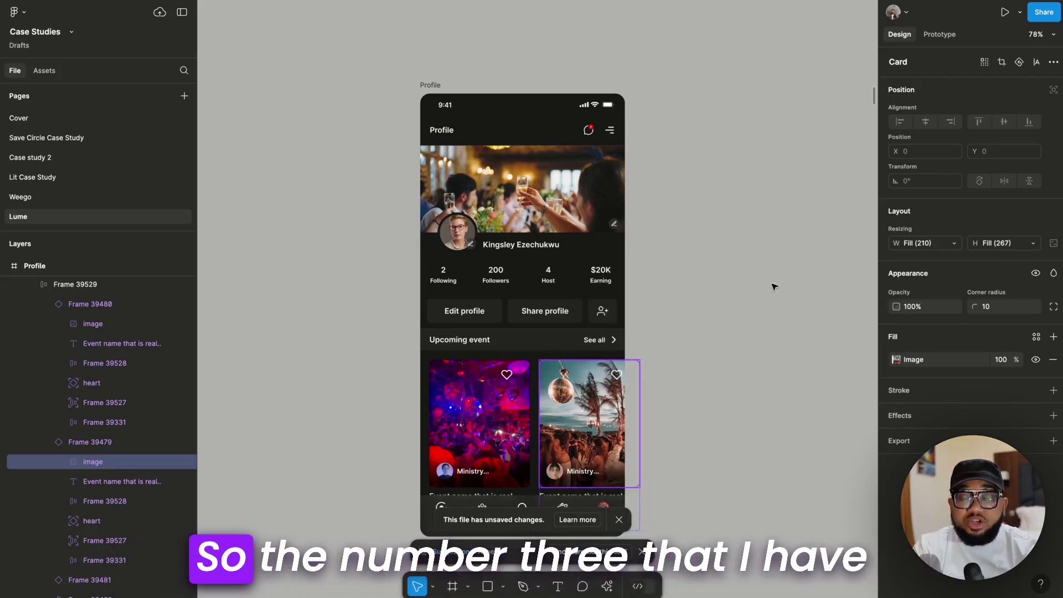
left_click(771, 284)
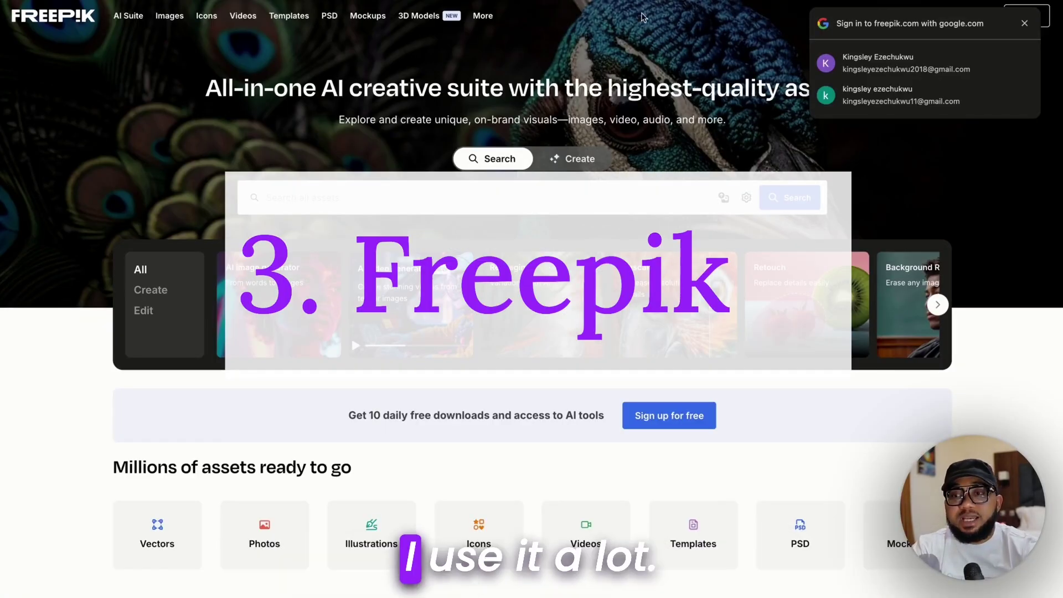
Step: Dismiss the Google sign-in prompt and search Freepik's assets for 'party'
left_click(1025, 25)
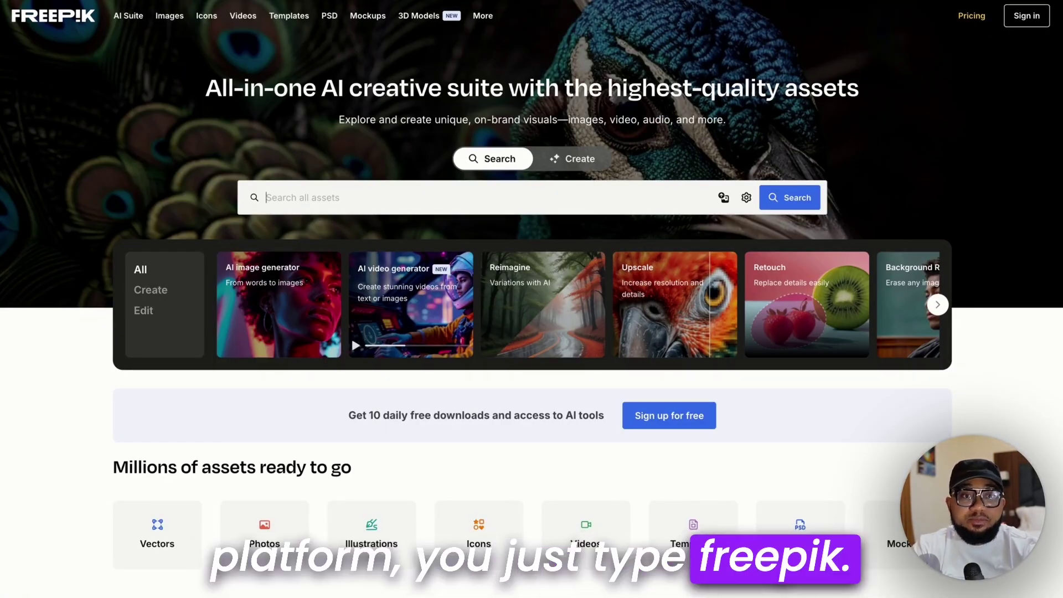
scroll(273, 243, "down", 3)
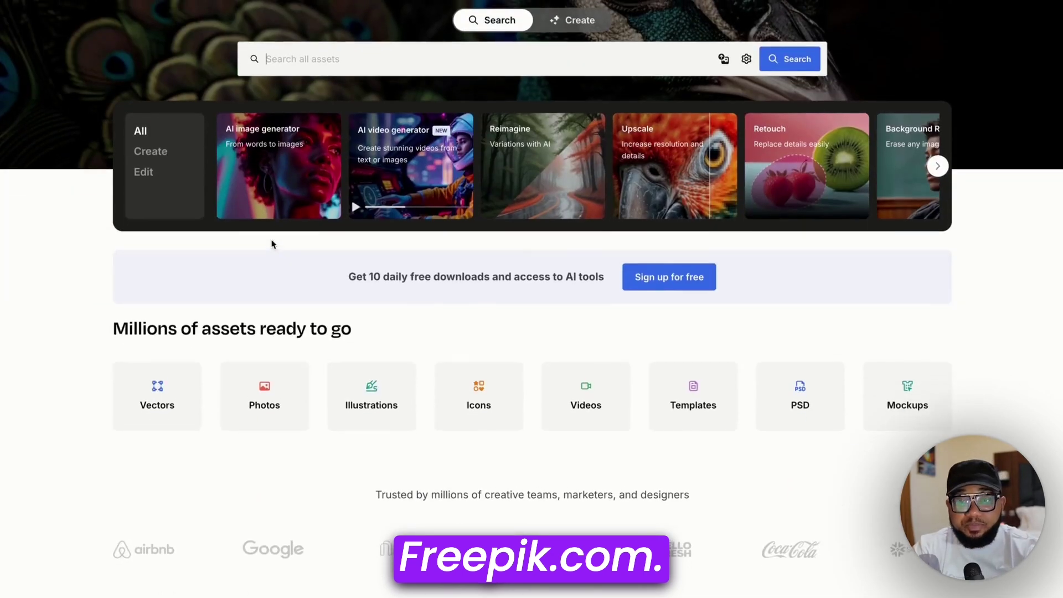
scroll(273, 239, "up", 3)
left_click(296, 200)
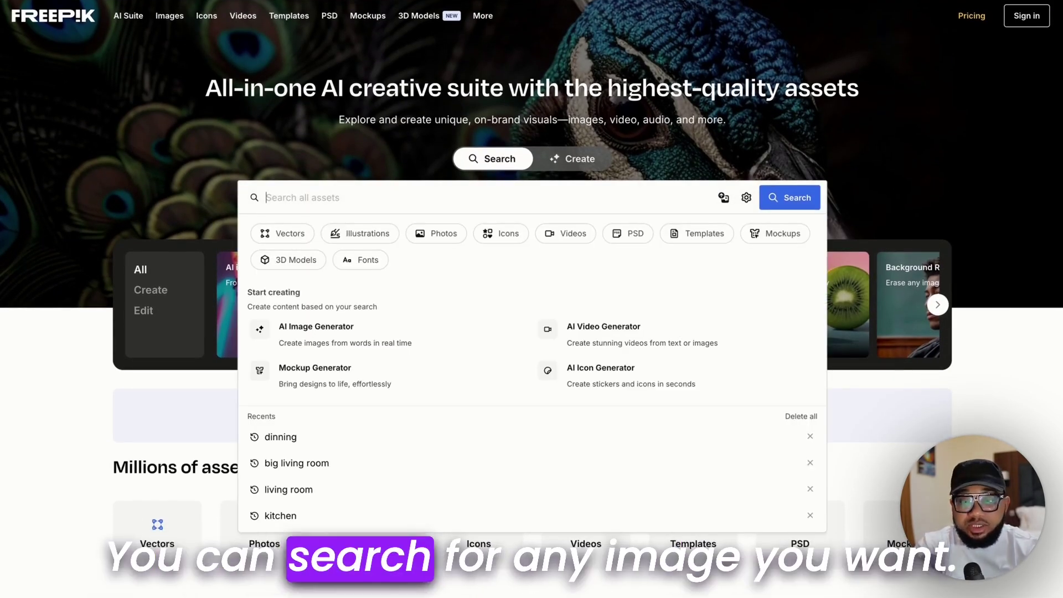
type("party")
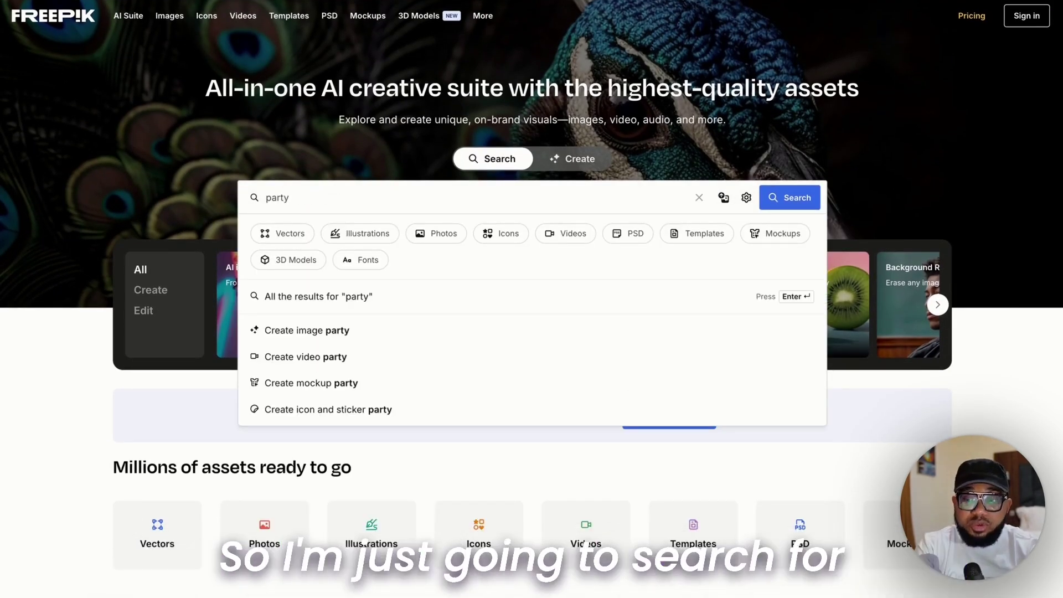
key("Return")
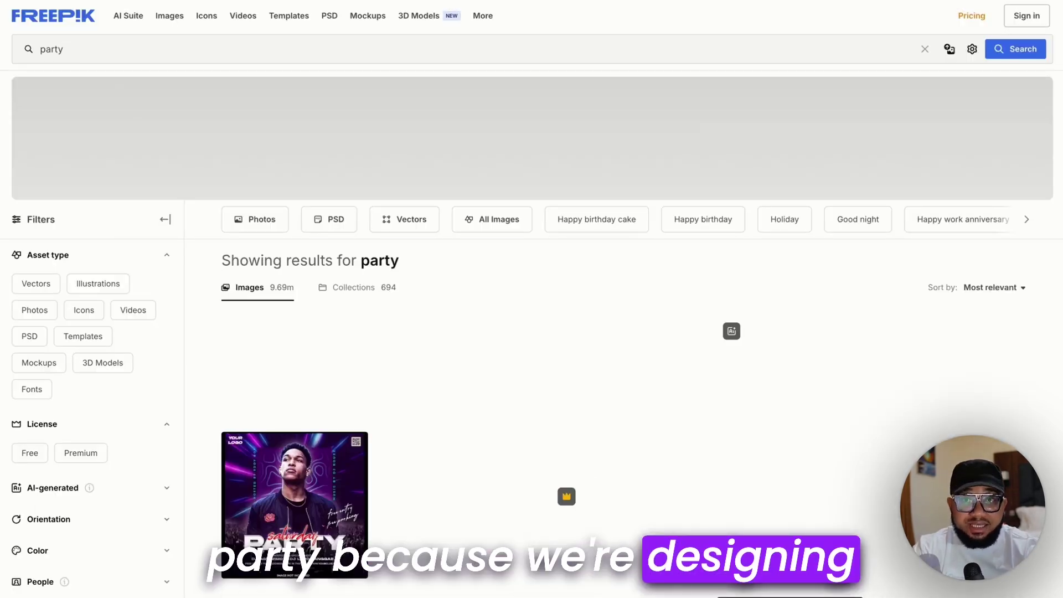
scroll(407, 261, "down", 3)
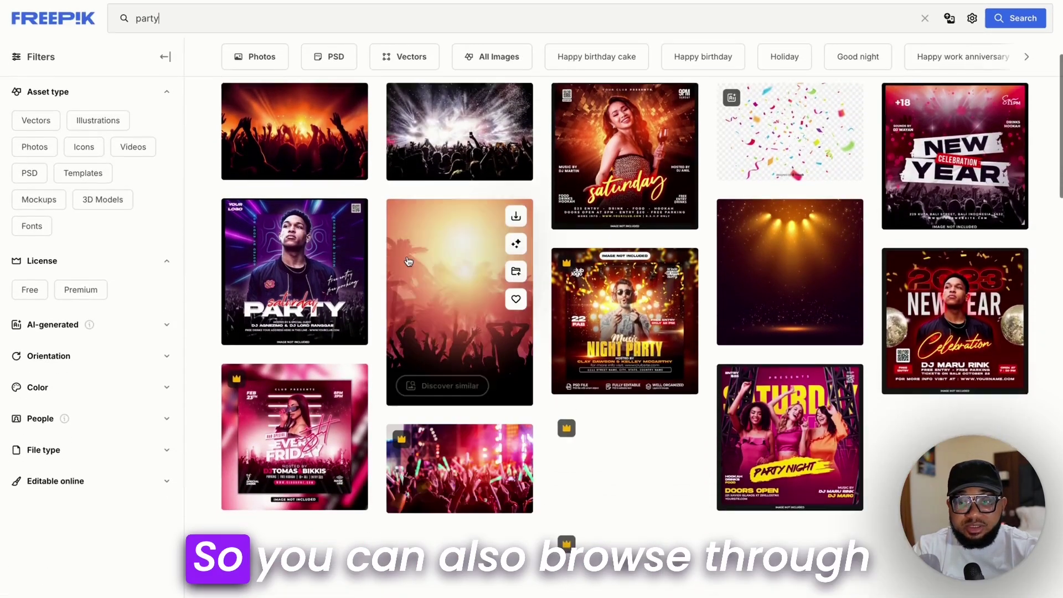
scroll(408, 261, "down", 20)
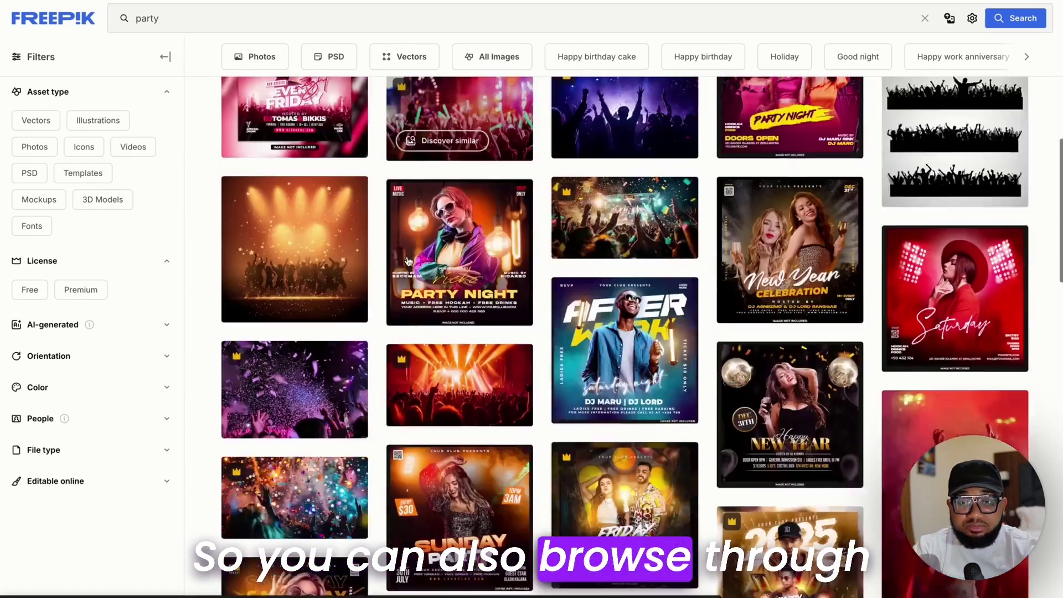
scroll(408, 261, "down", 10)
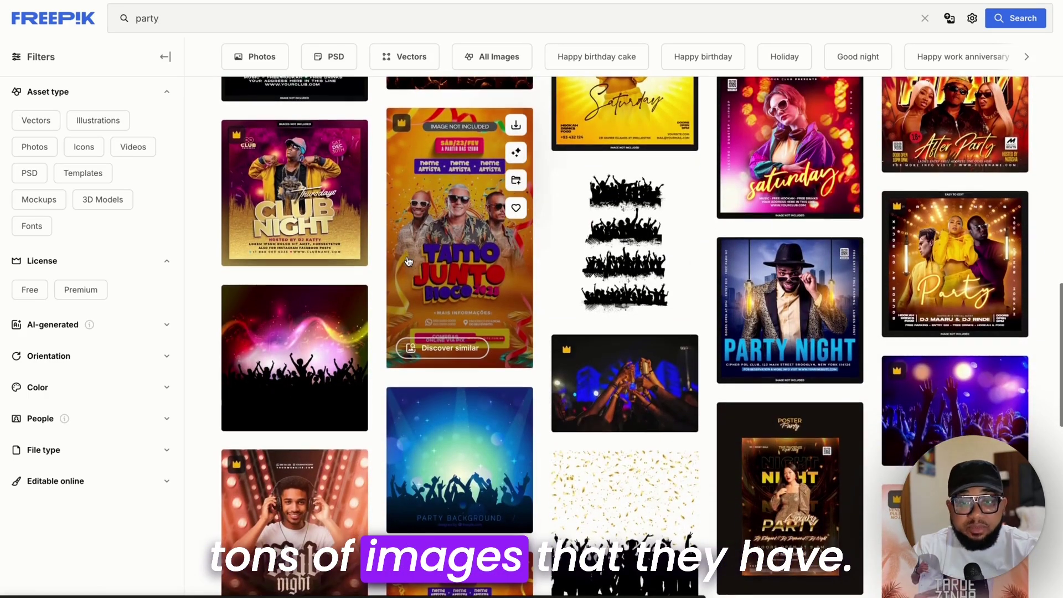
scroll(408, 261, "down", 1)
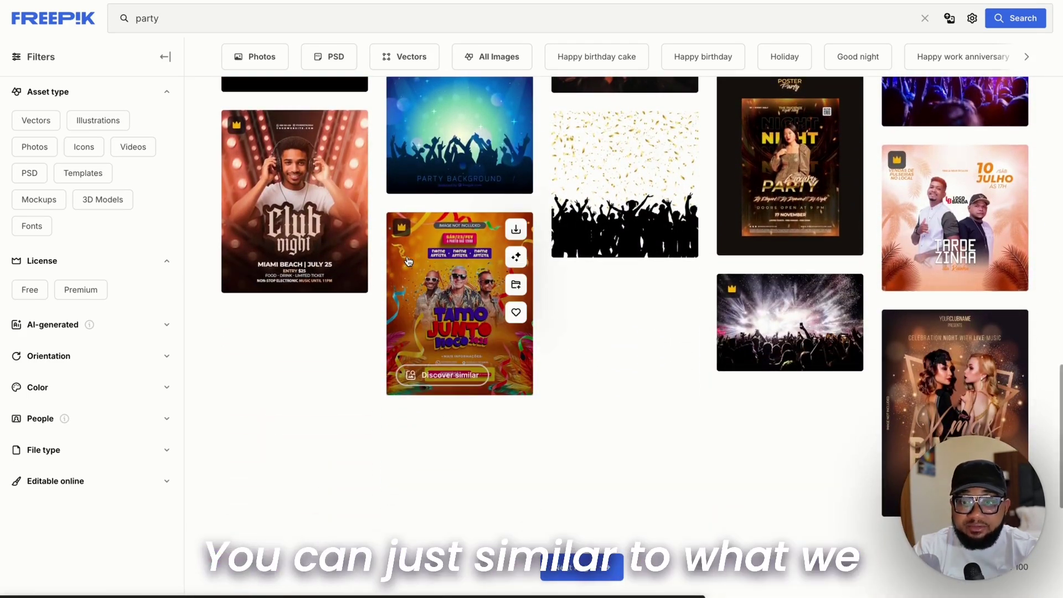
scroll(408, 261, "down", 3)
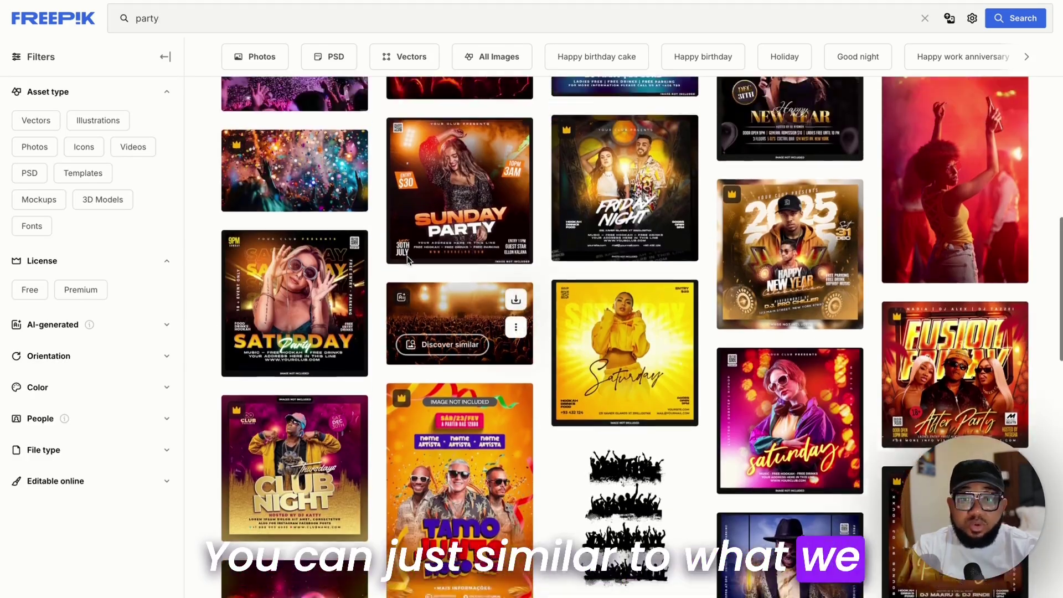
scroll(407, 259, "up", 15)
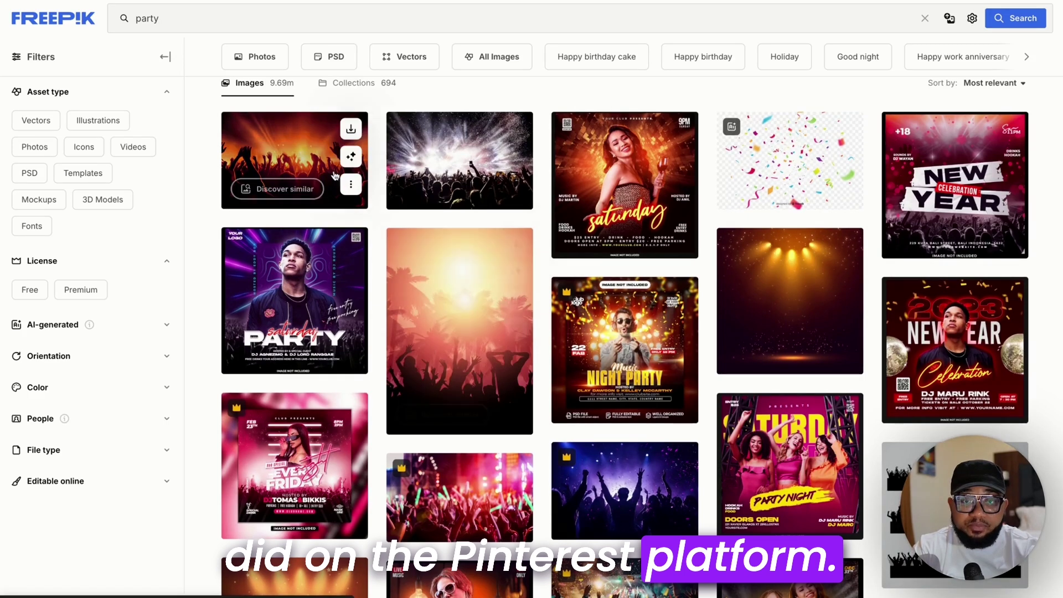
Step: Open the orange-lit concert crowd photo (8028 x 5324 JPG) and copy its image
left_click(272, 157)
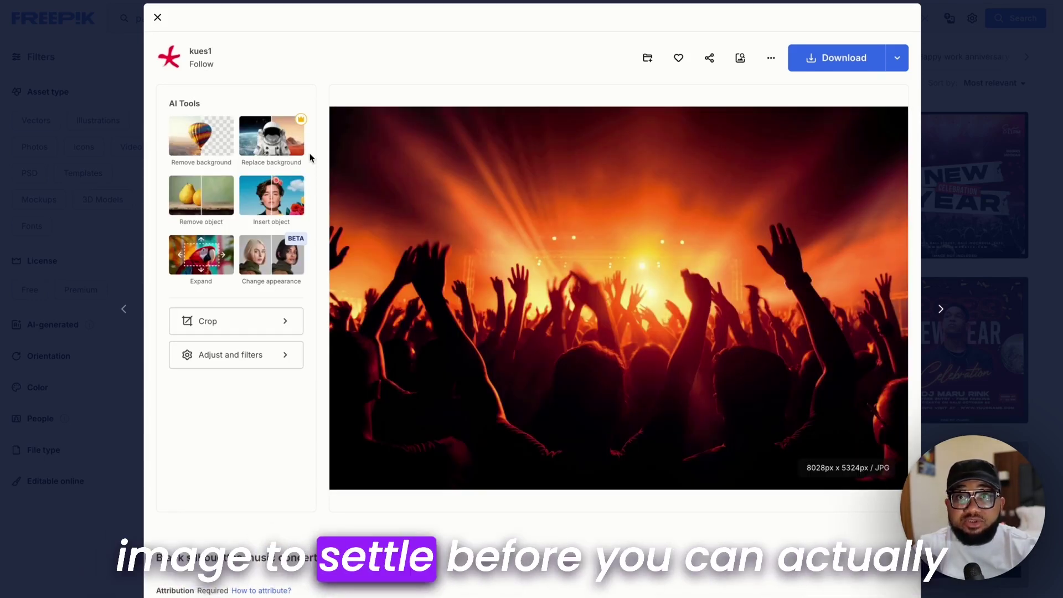
right_click(499, 264)
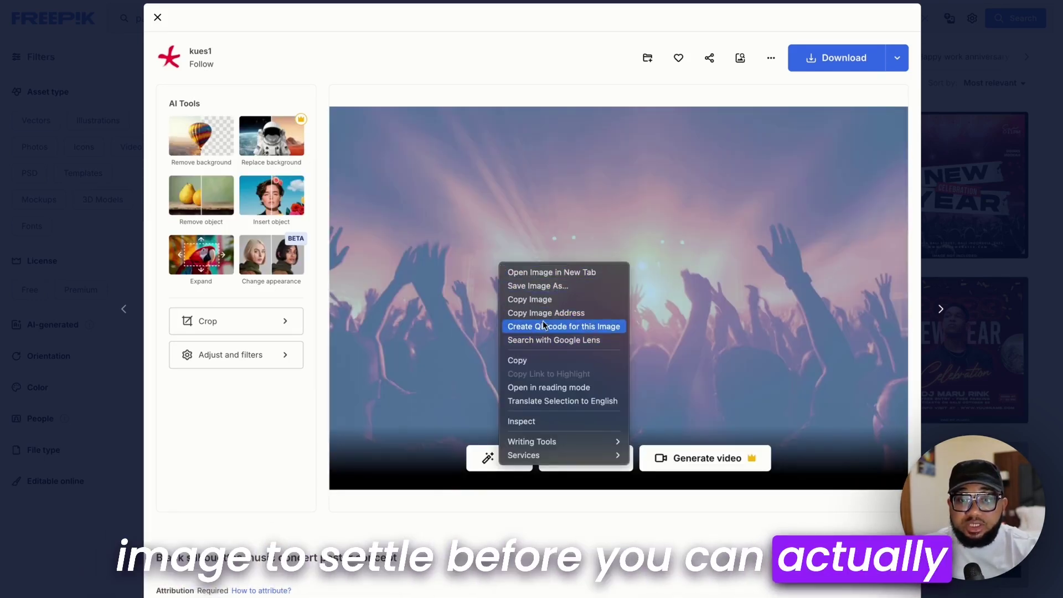
left_click(542, 302)
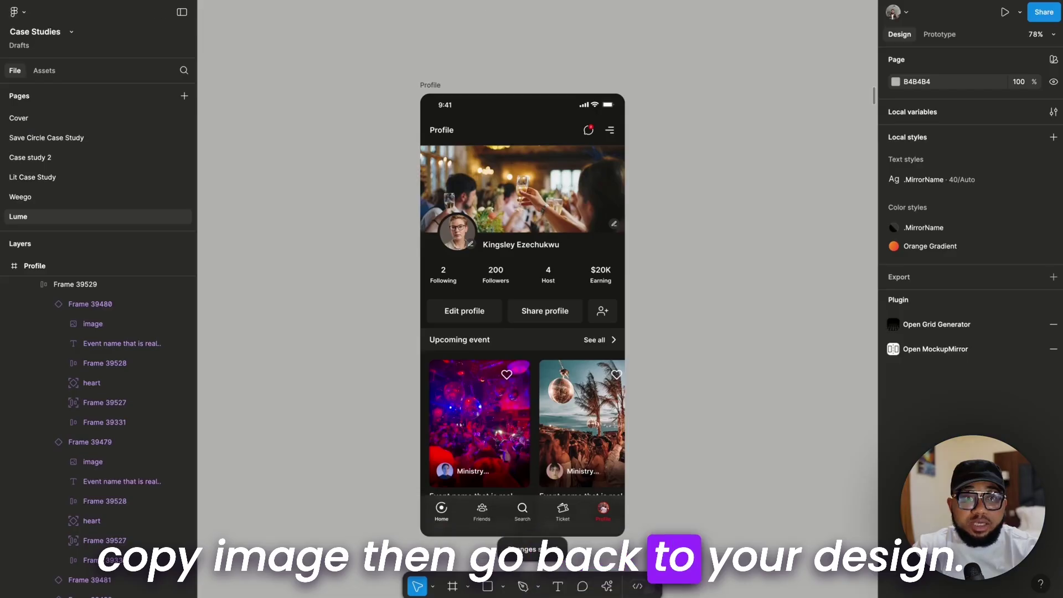
Step: Paste the concert crowd photo over the first event card's red club image
left_click(499, 435)
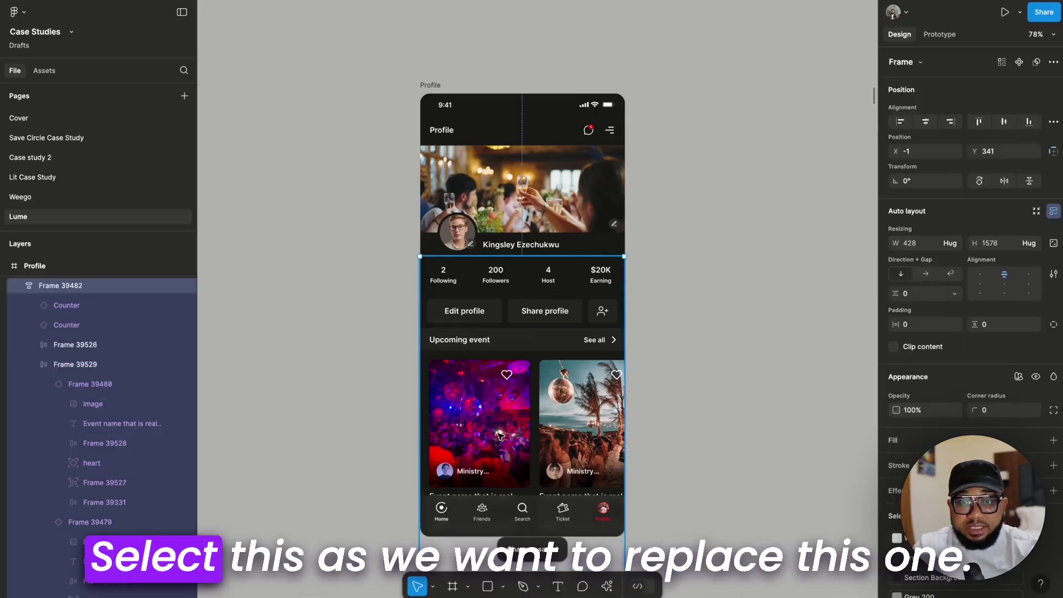
double_click(499, 436)
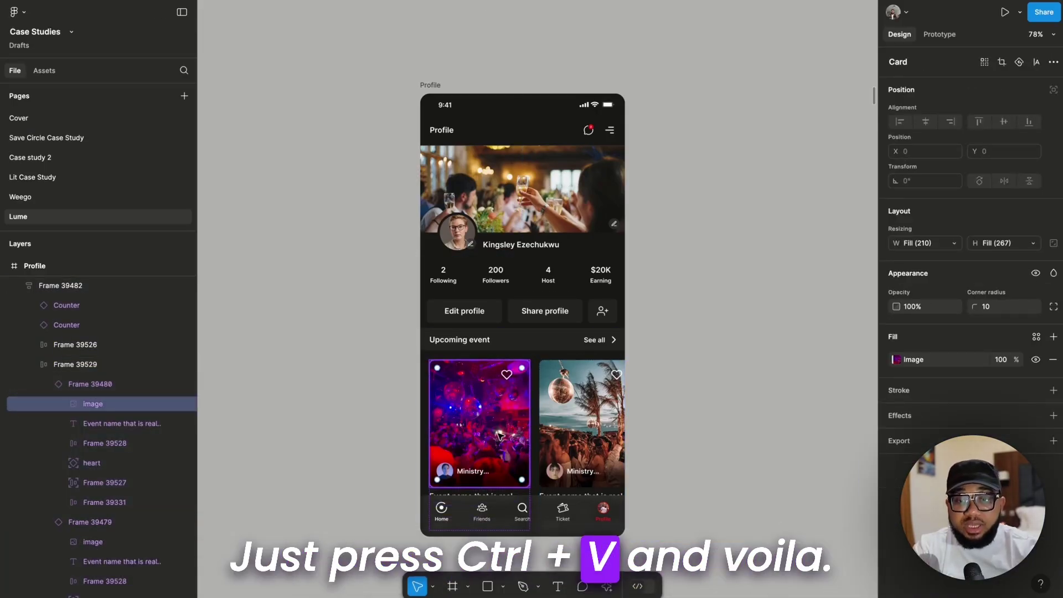
key("ctrl+v")
left_click(728, 374)
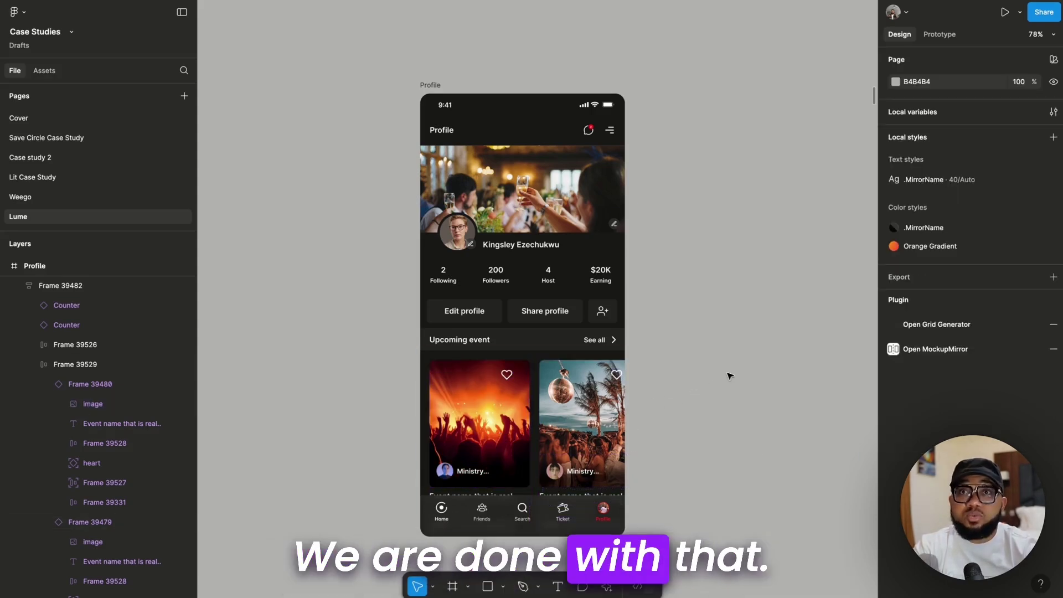